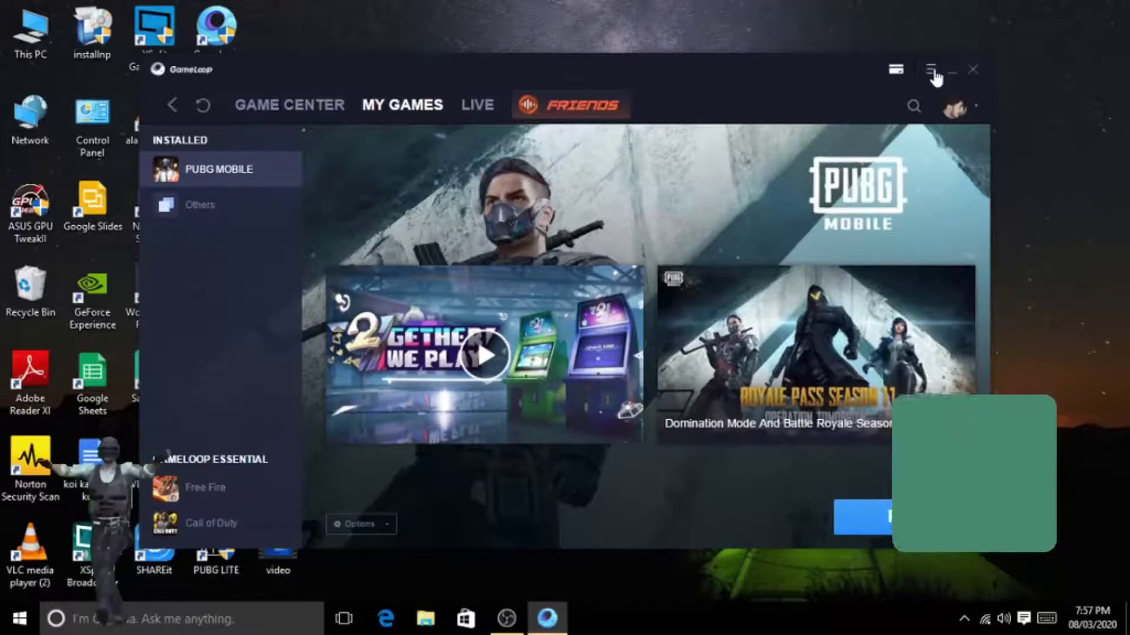
Check GameLoop for updates and close the update window.
left_click(931, 70)
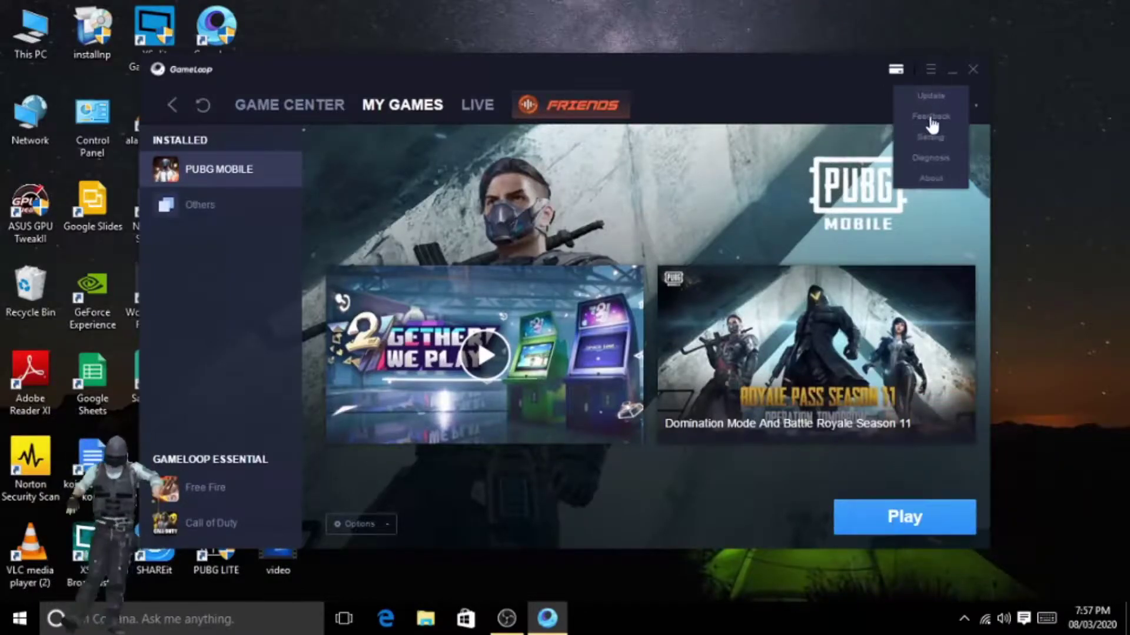
left_click(927, 96)
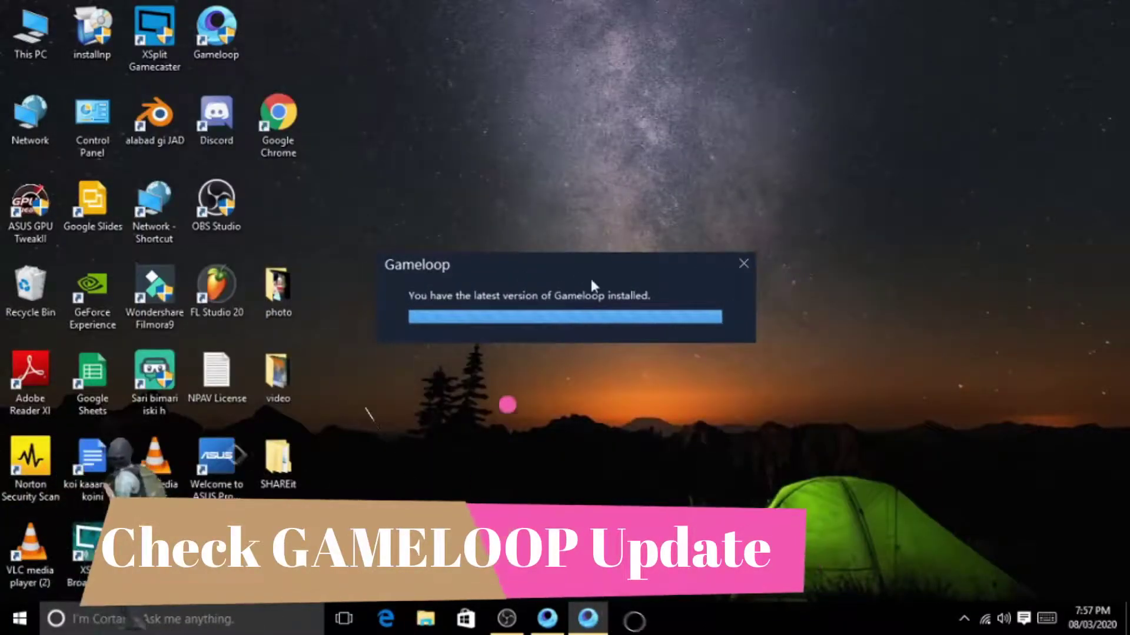
left_click(744, 262)
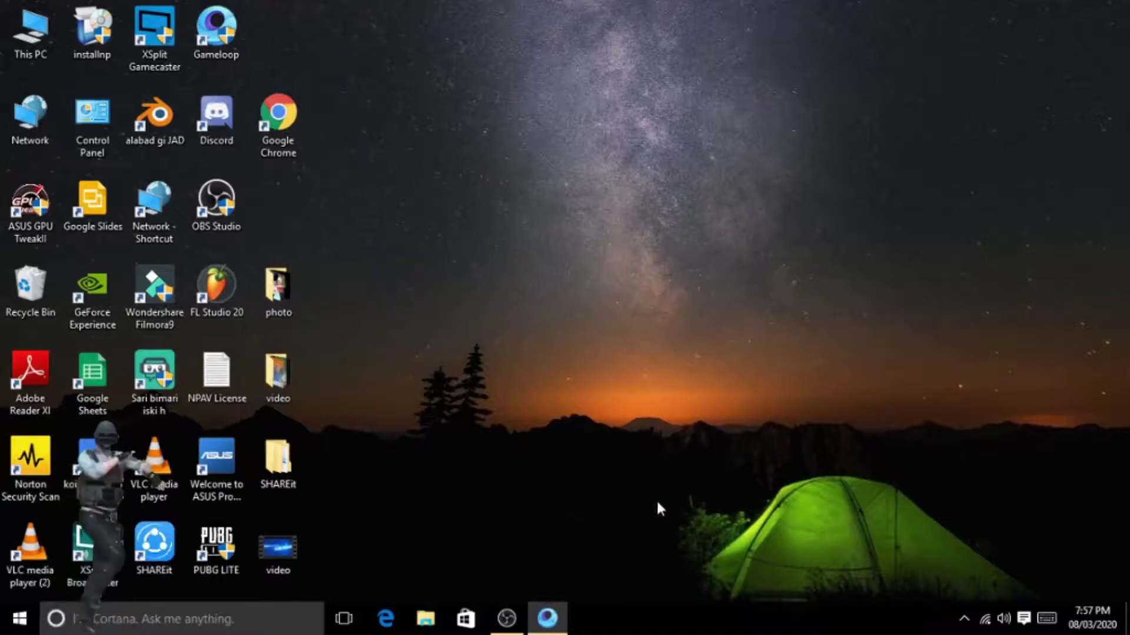
Bring GameLoop back up and open both its Setting Center and its Diagnostic Tool.
left_click(559, 609)
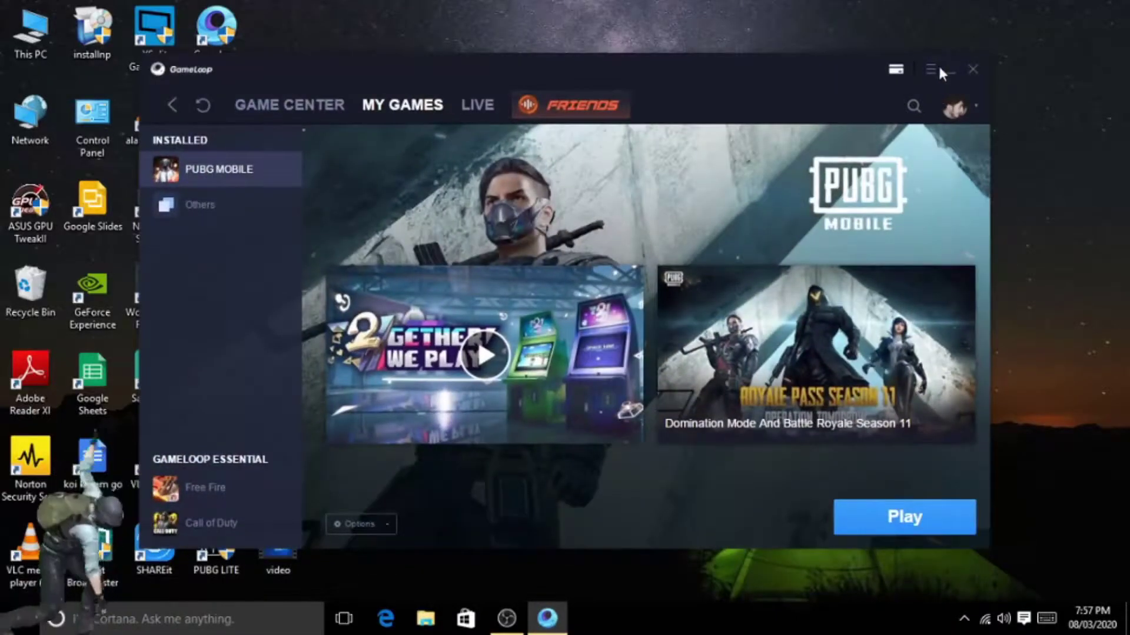
left_click(932, 70)
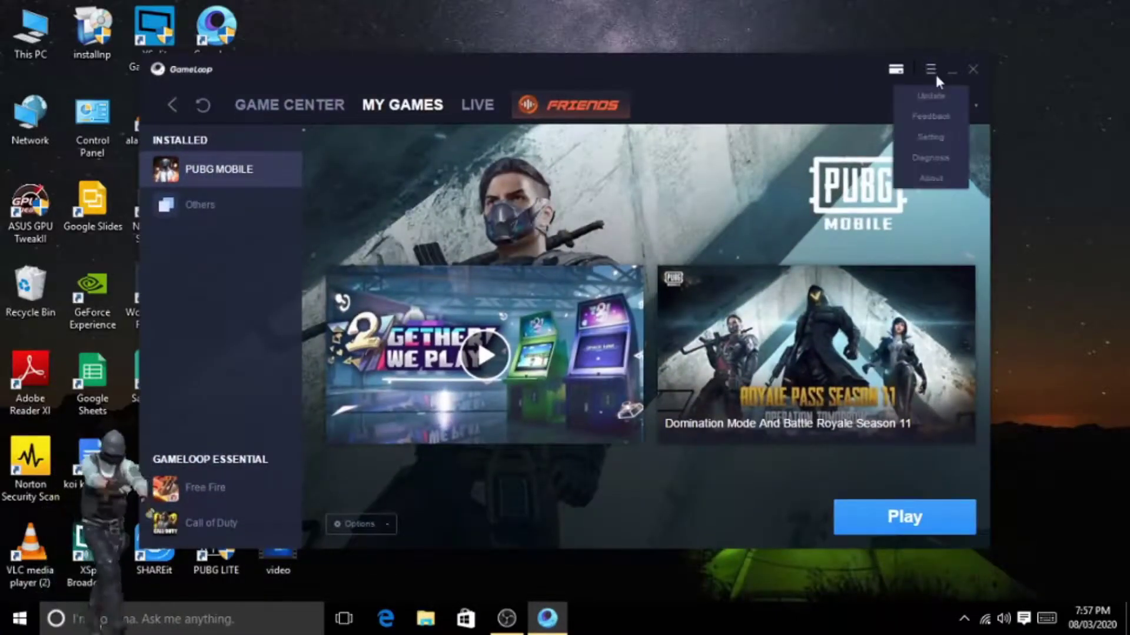
left_click(932, 137)
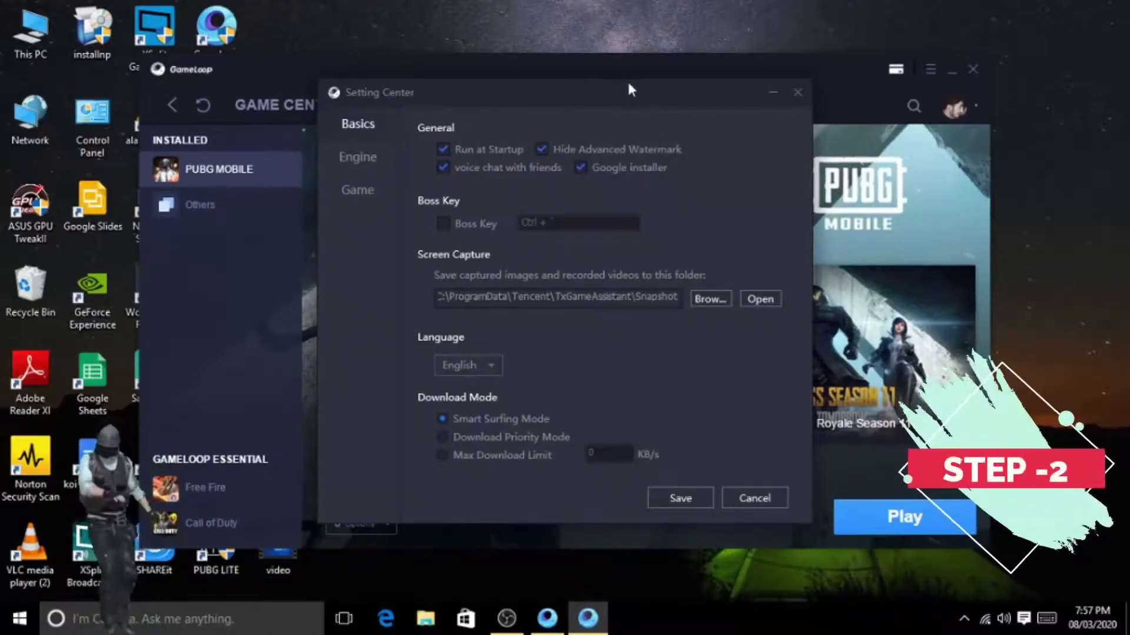
left_click_drag(632, 92, 696, 93)
left_click(932, 70)
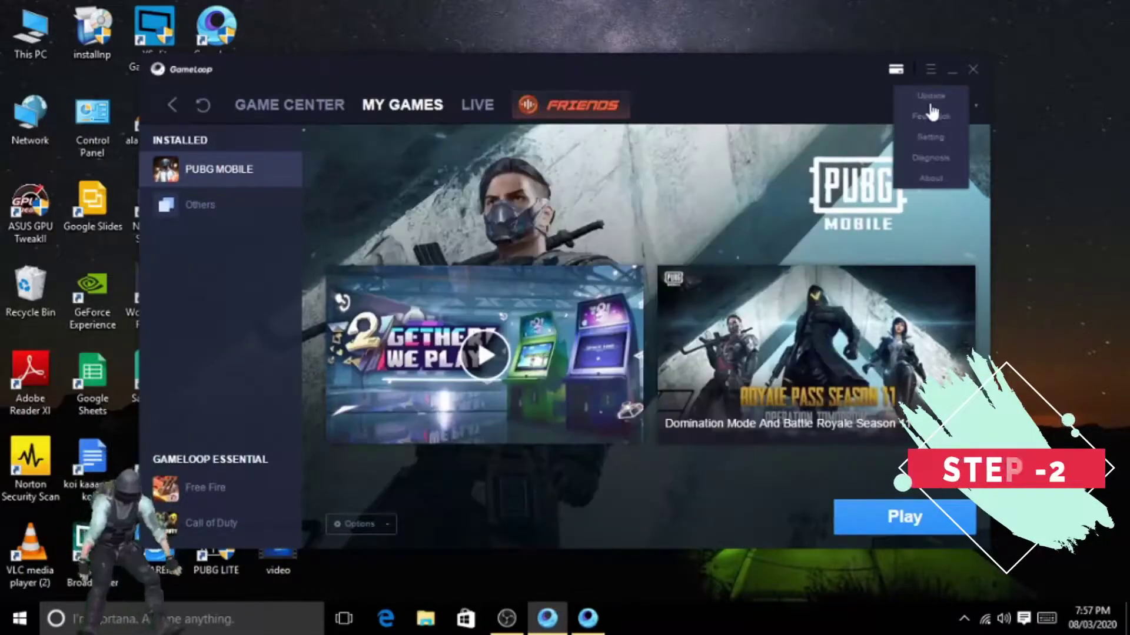
left_click(930, 157)
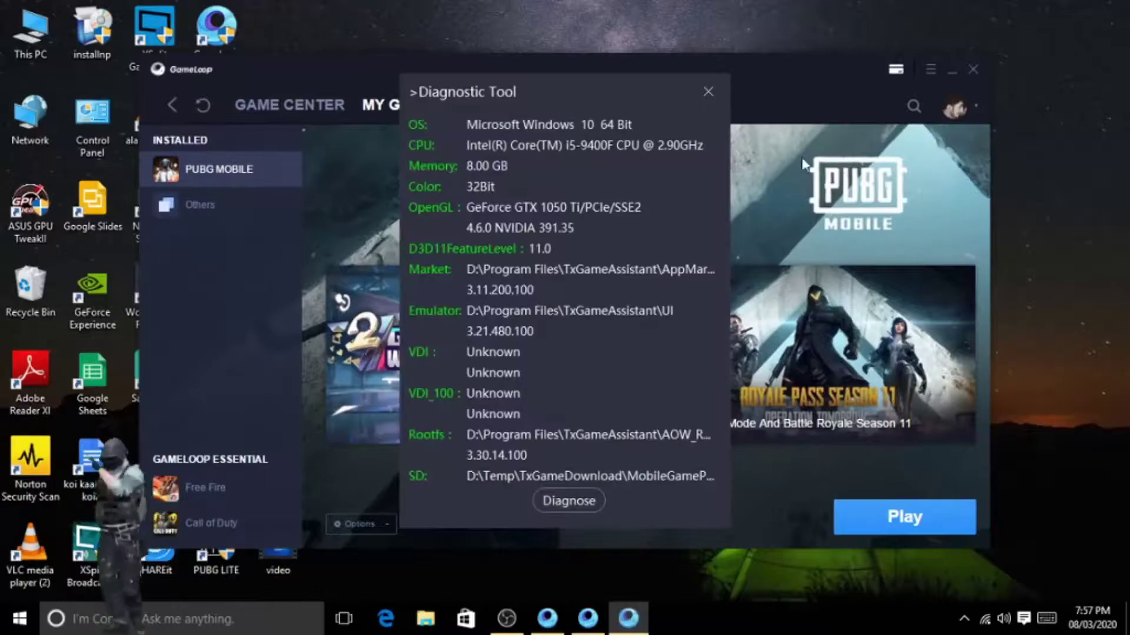
Minimize the main GameLoop window and arrange the Setting Center and Diagnostic Tool side by side.
left_click(950, 69)
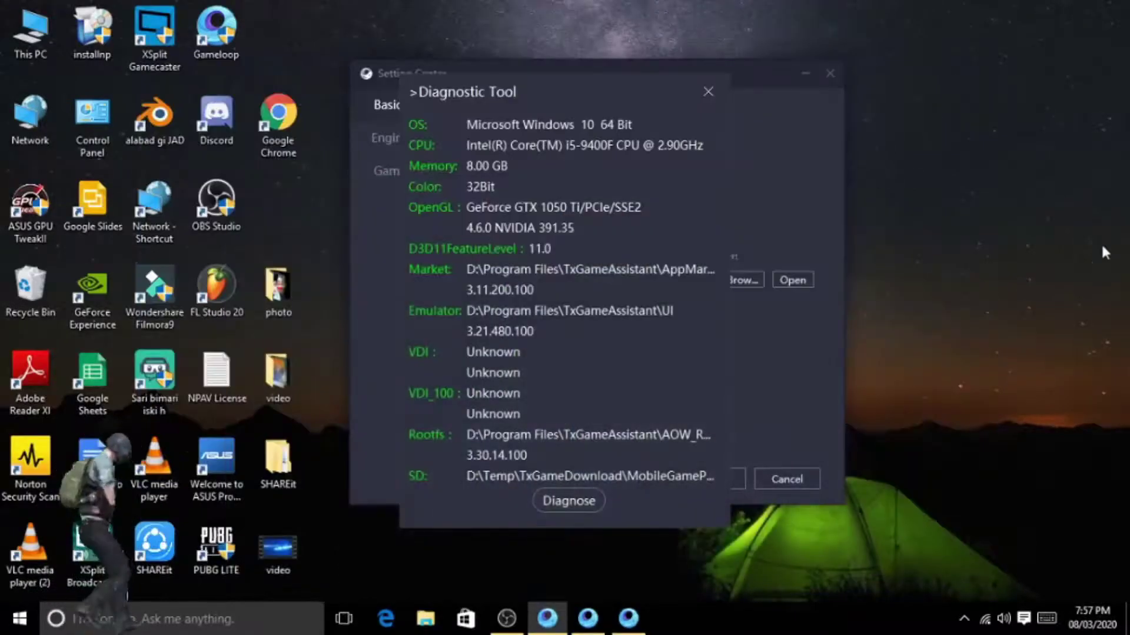
left_click_drag(740, 77, 971, 91)
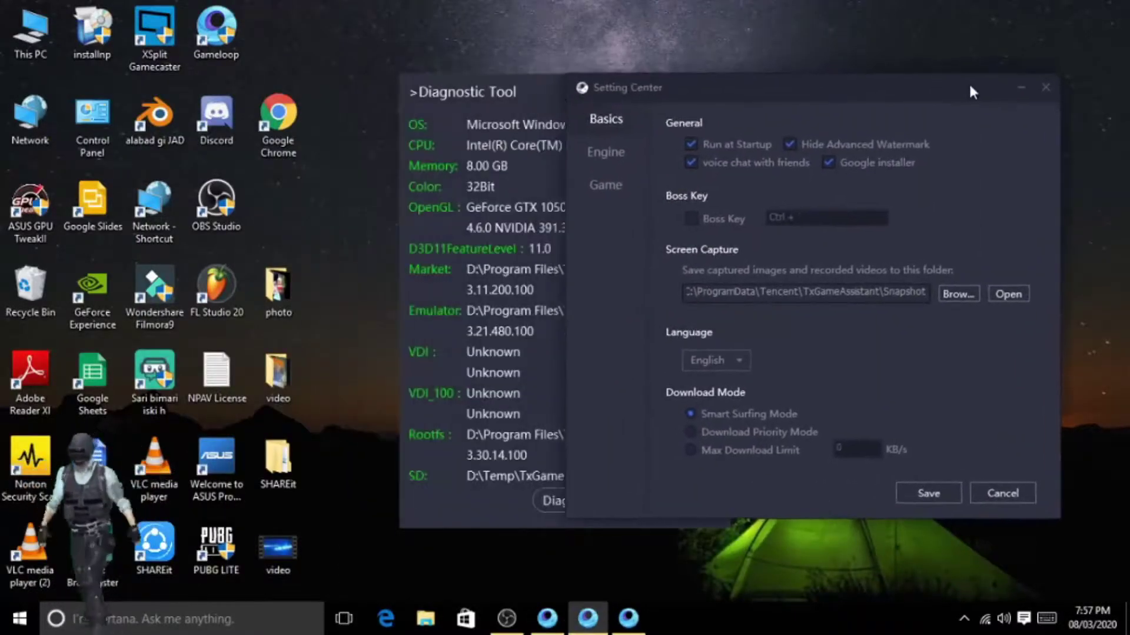
left_click_drag(523, 105, 279, 78)
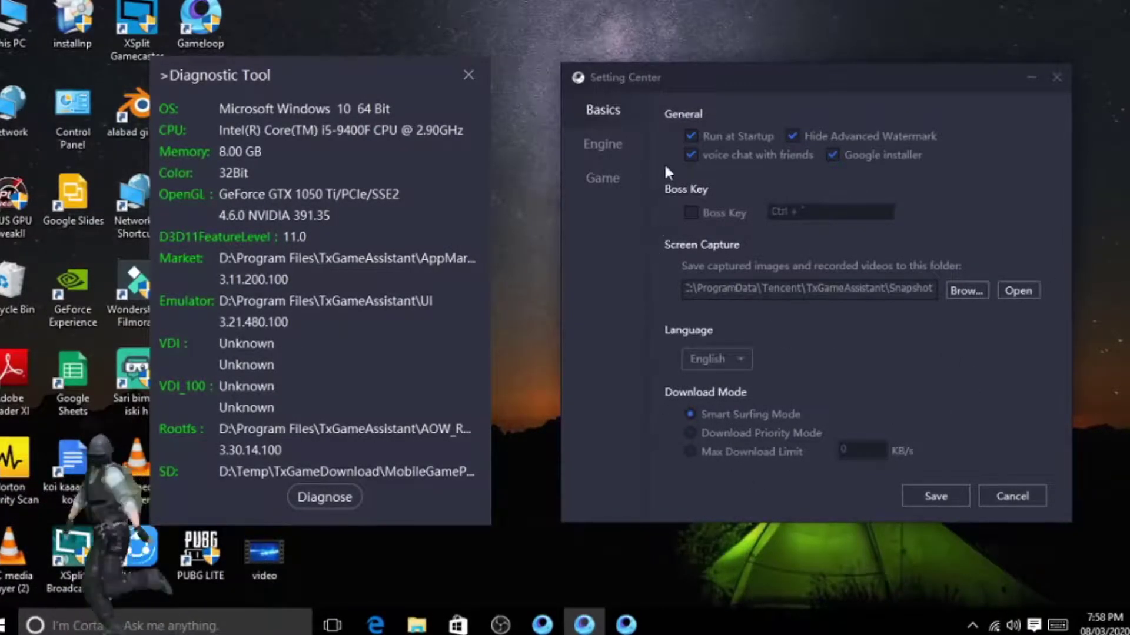
Keep Run at Startup enabled and show the Engine settings next to the Diagnostic Tool's hardware details.
left_click(692, 138)
left_click(692, 137)
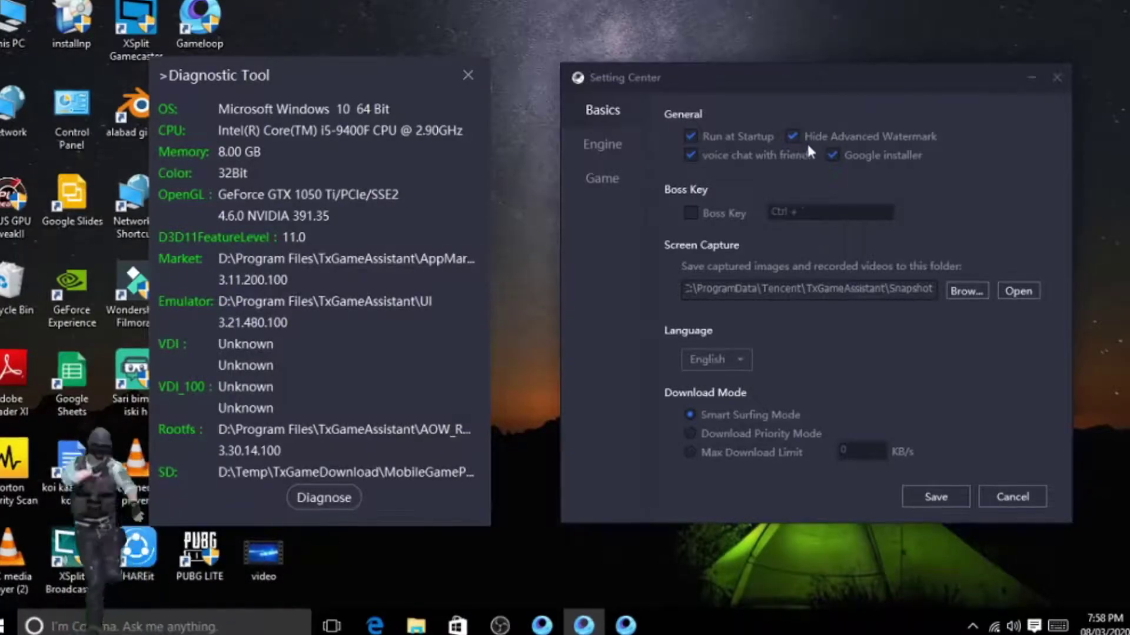
left_click(603, 149)
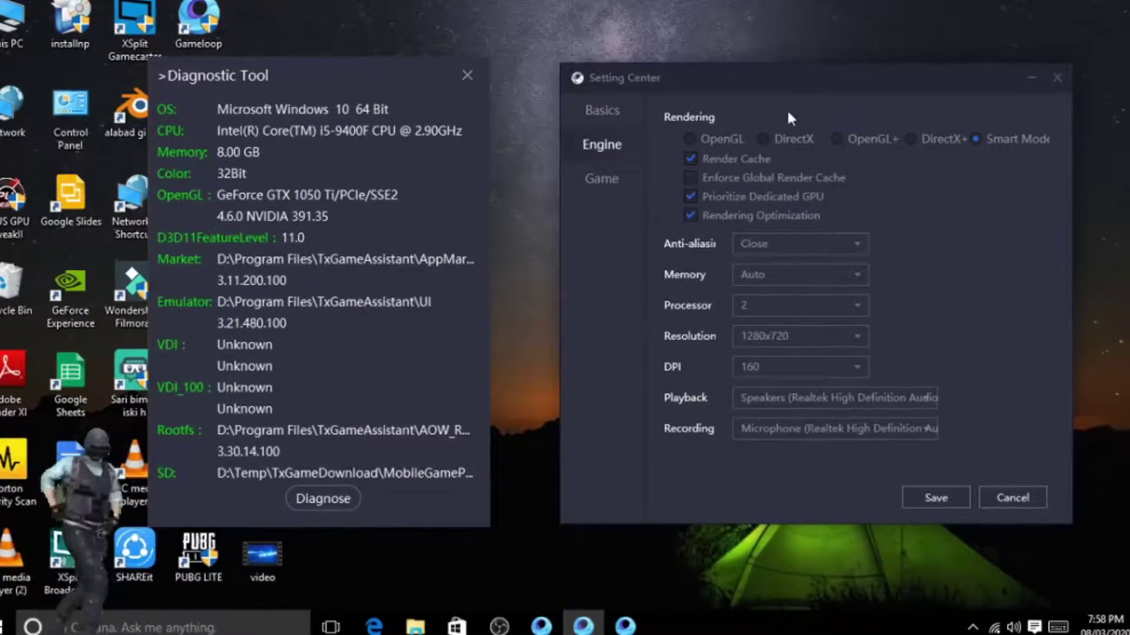
left_click_drag(813, 83, 768, 61)
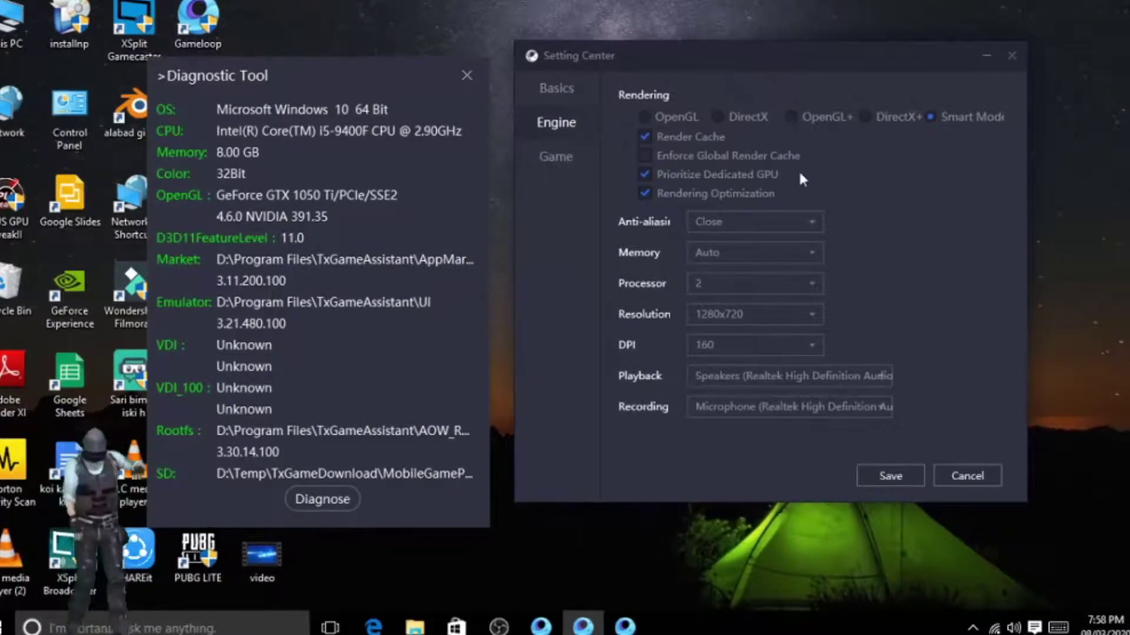
left_click_drag(679, 62, 665, 68)
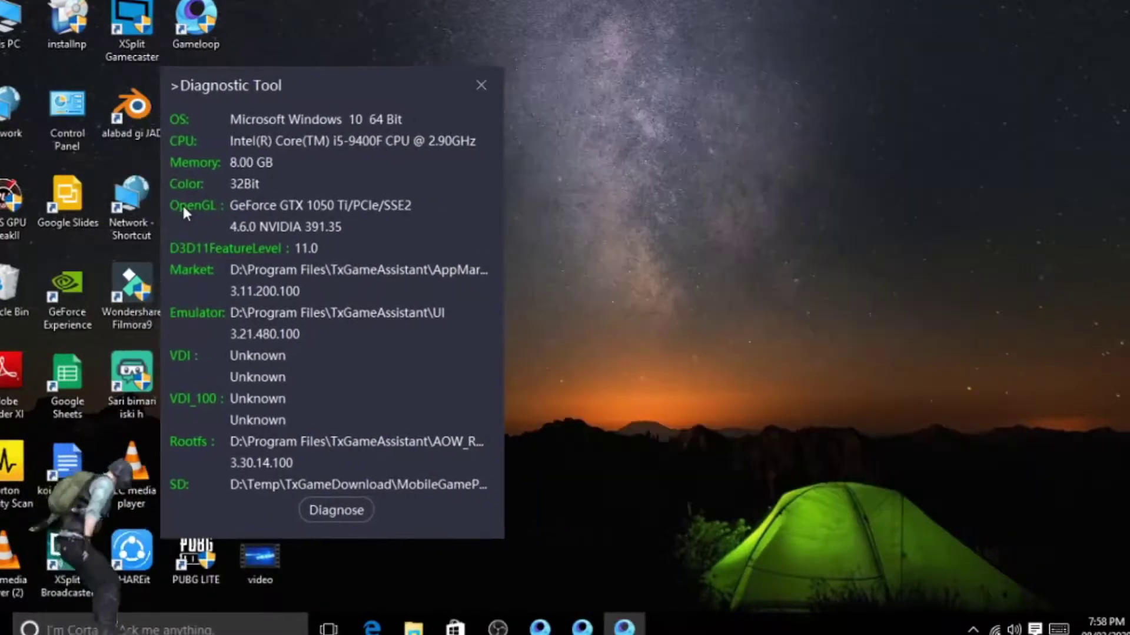
left_click_drag(183, 207, 156, 205)
left_click_drag(366, 90, 321, 98)
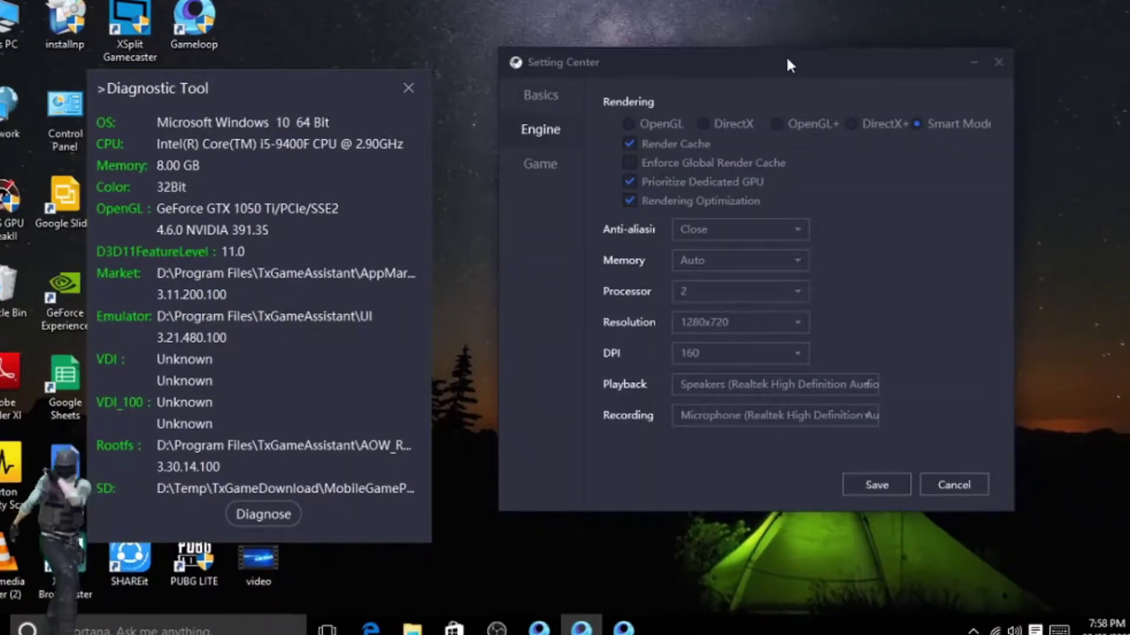
left_click_drag(785, 54, 774, 78)
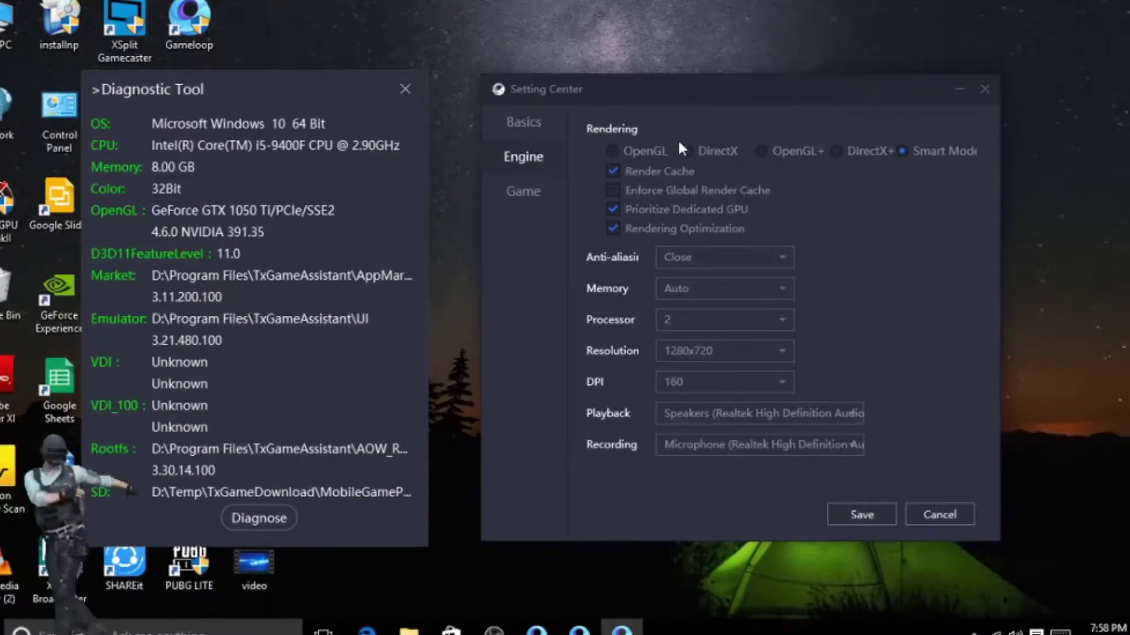
Set rendering to OpenGL with Enforce Global Render Cache enabled, and keep anti-aliasing on Close.
left_click(614, 151)
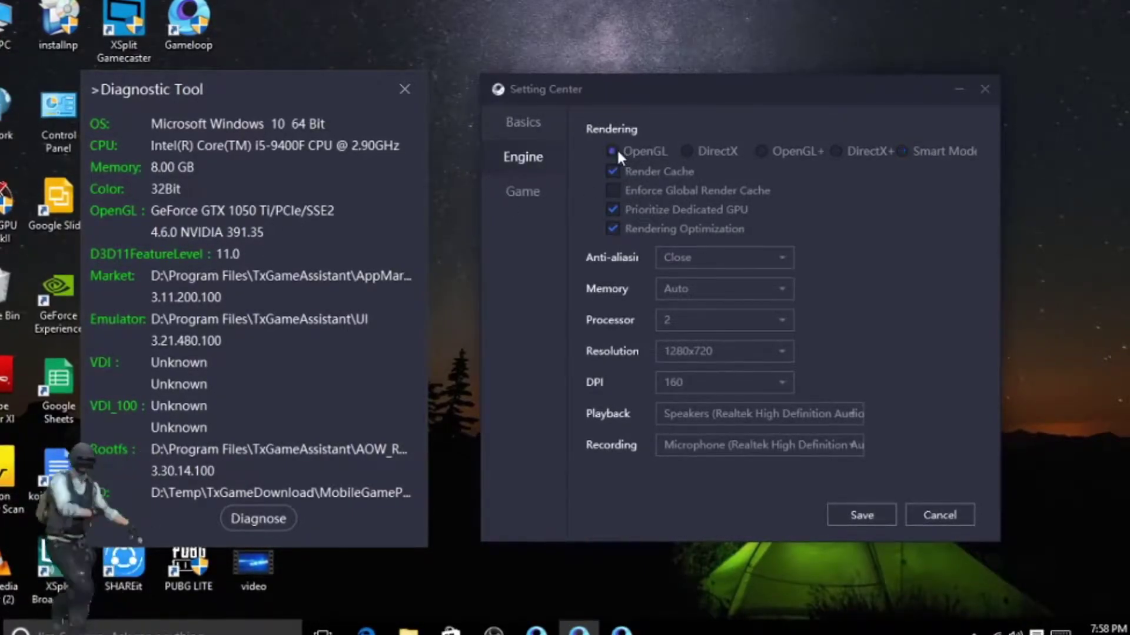
left_click(616, 191)
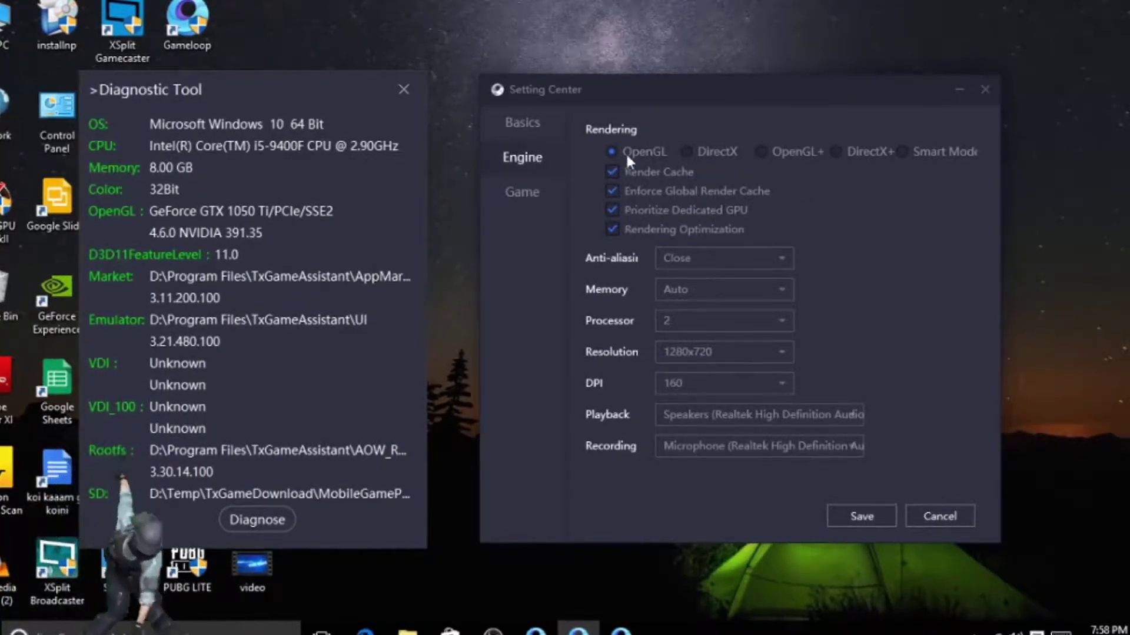
left_click(730, 262)
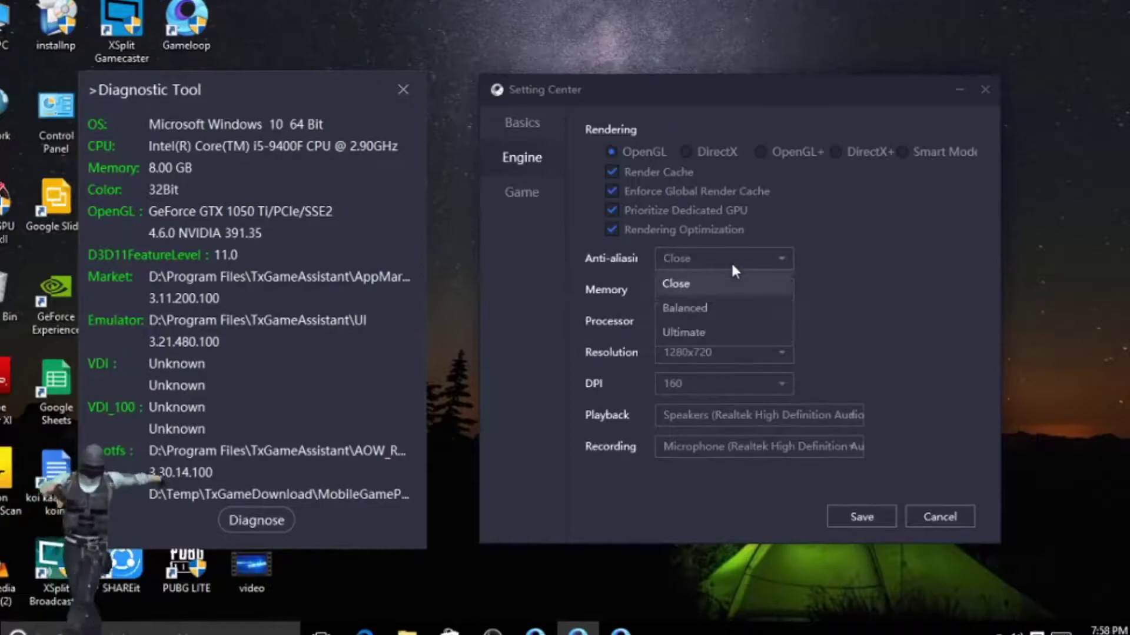
left_click(693, 285)
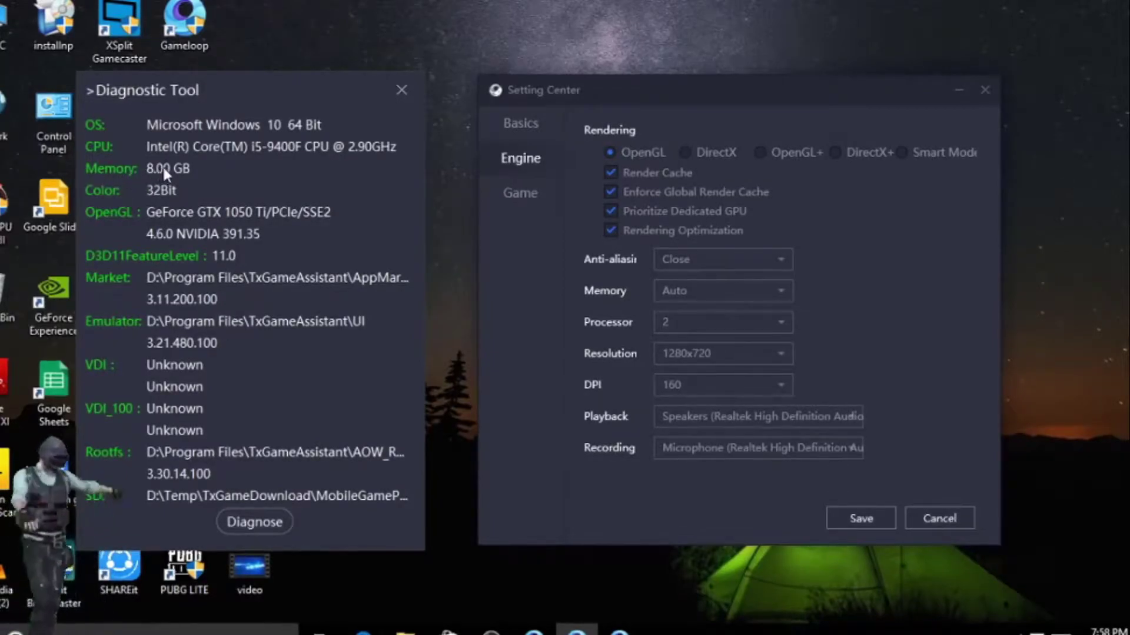
Set the emulator's engine memory to 4096MB.
left_click(762, 294)
scroll(714, 353, "down", 2)
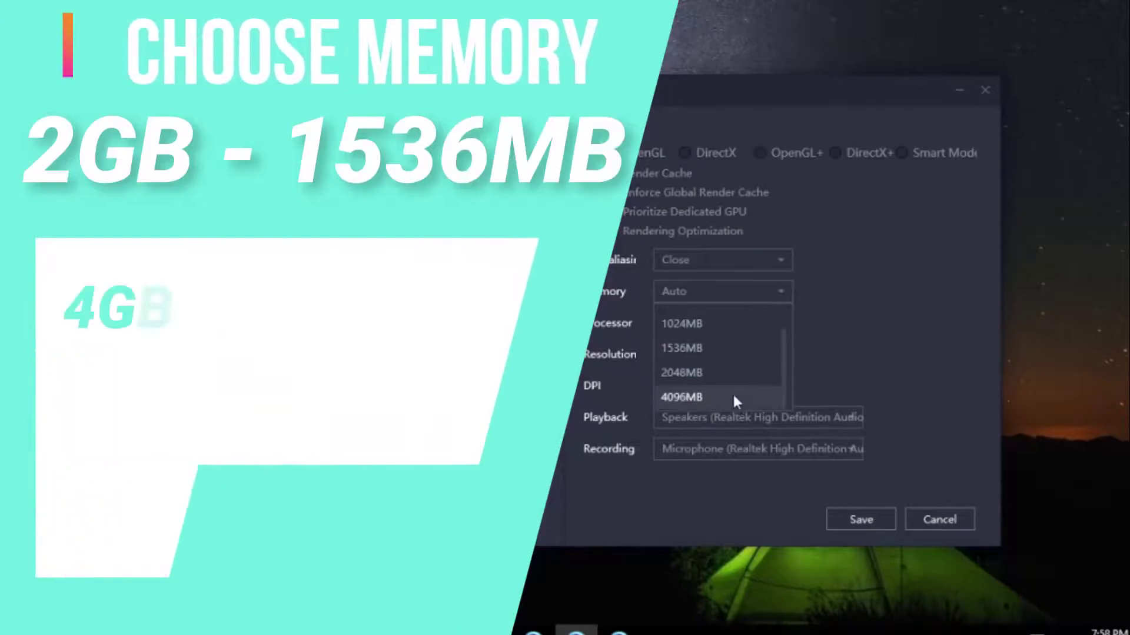
left_click(735, 398)
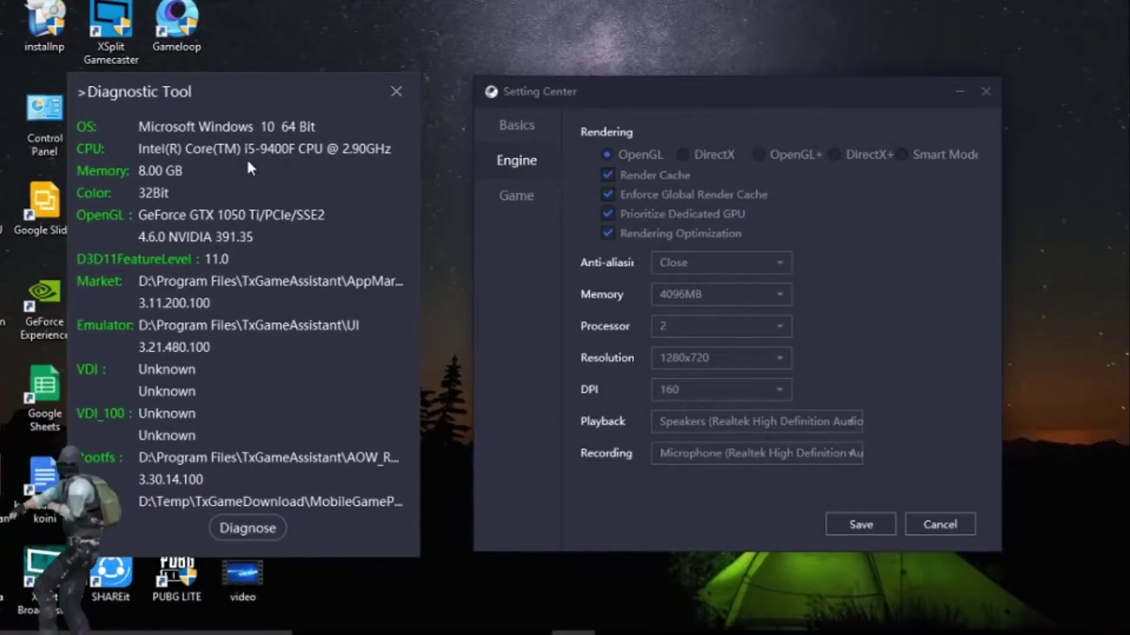
Set the engine's processor count to 4 and the DPI to 240.
left_click(700, 329)
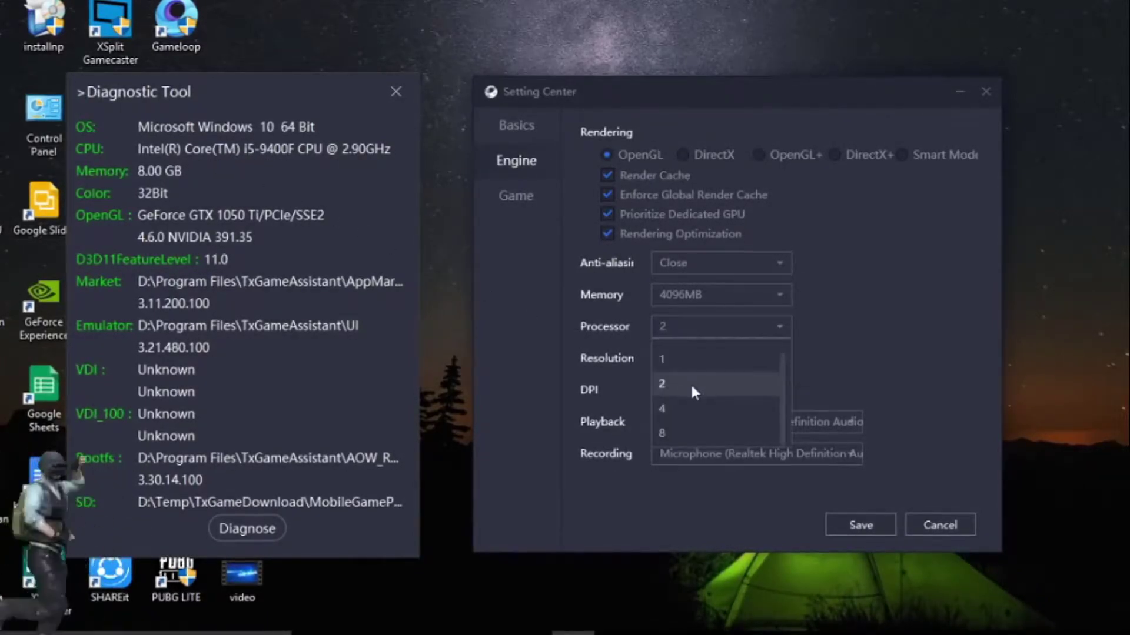
left_click(681, 402)
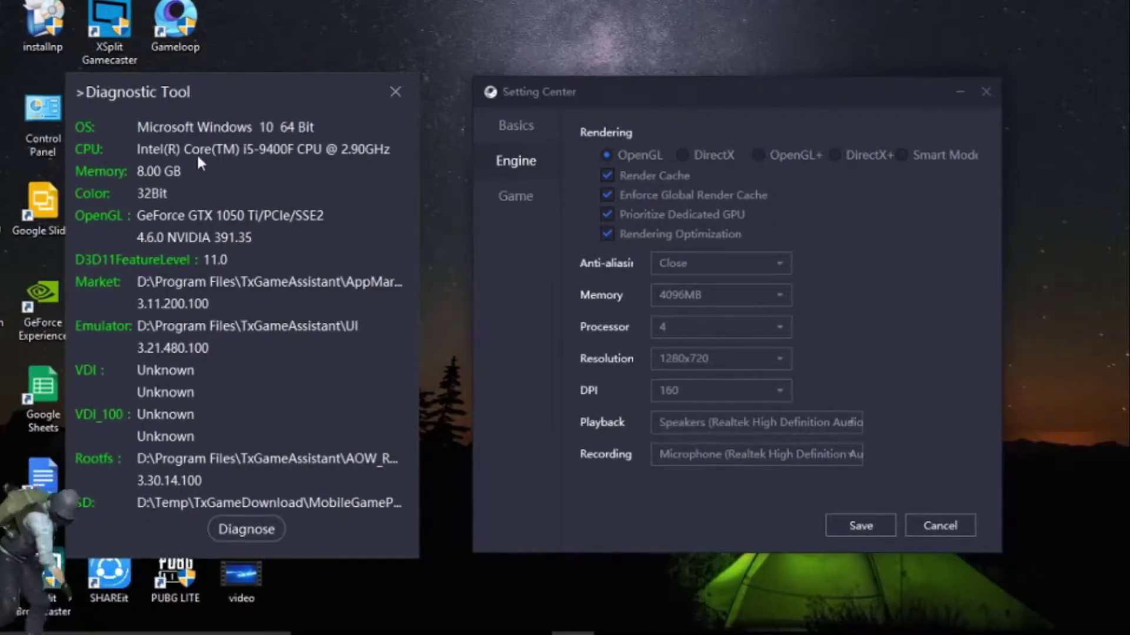
mouse_move(252, 147)
left_mouse_down()
mouse_move(243, 149)
mouse_move(252, 148)
left_mouse_up()
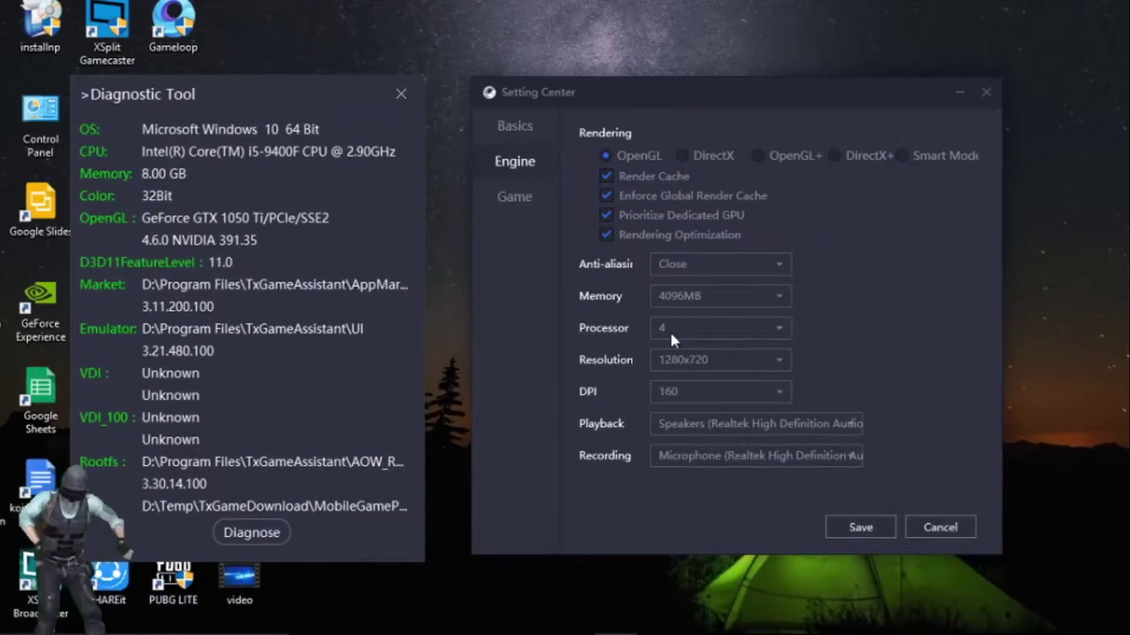
left_click(704, 393)
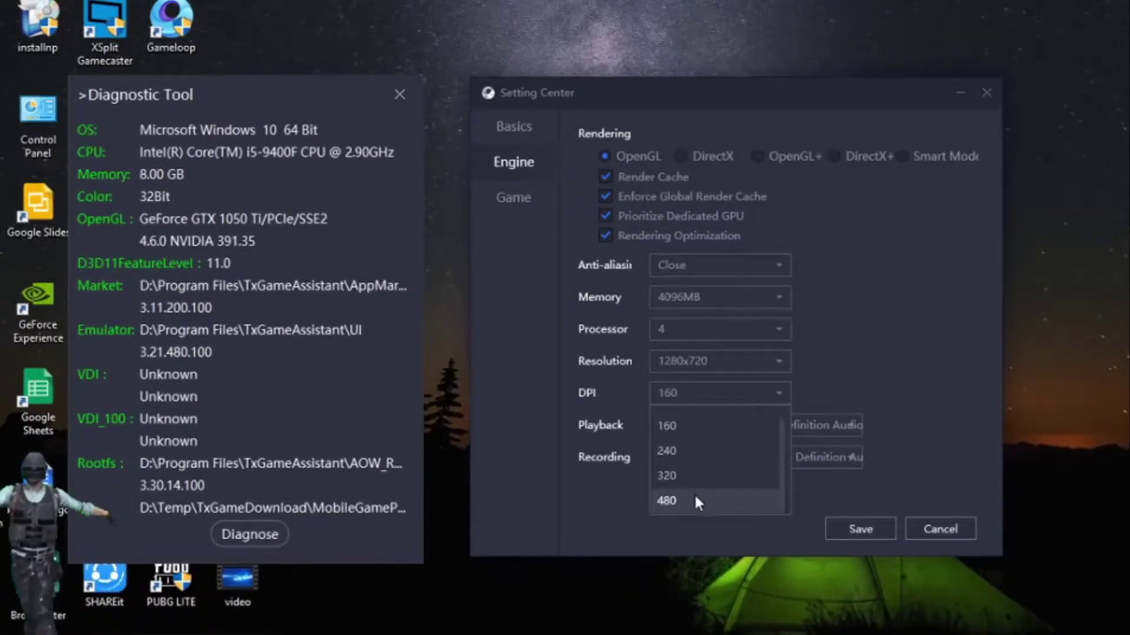
left_click(676, 450)
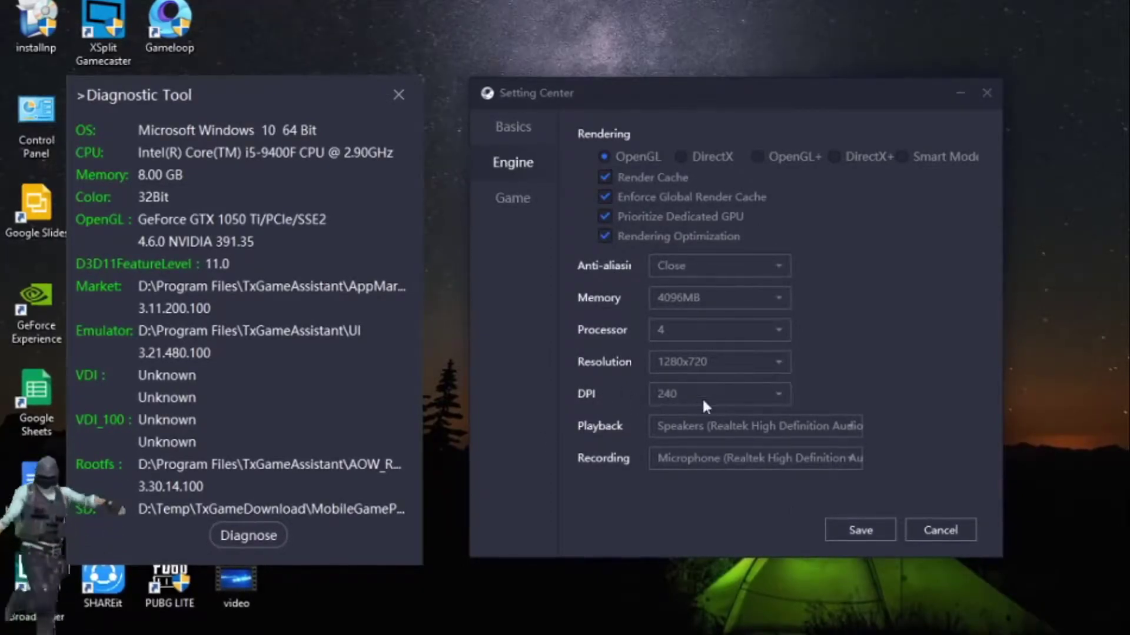
Set PUBG MOBILE's display quality to HD in the Game settings, then save and acknowledge the changes.
left_click(511, 209)
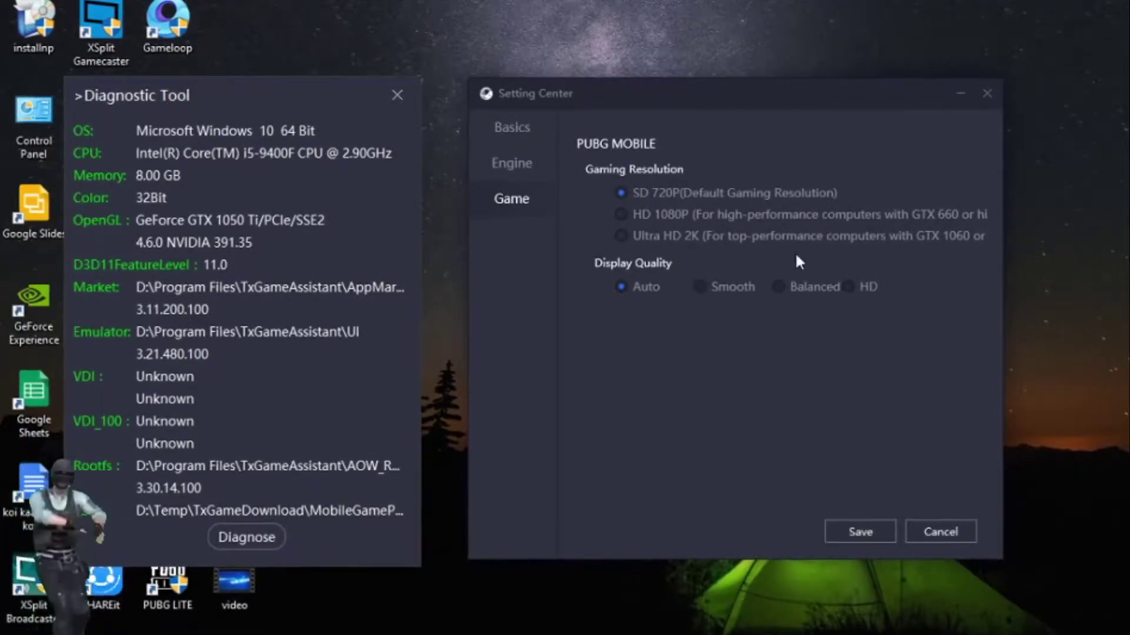
left_click(717, 287)
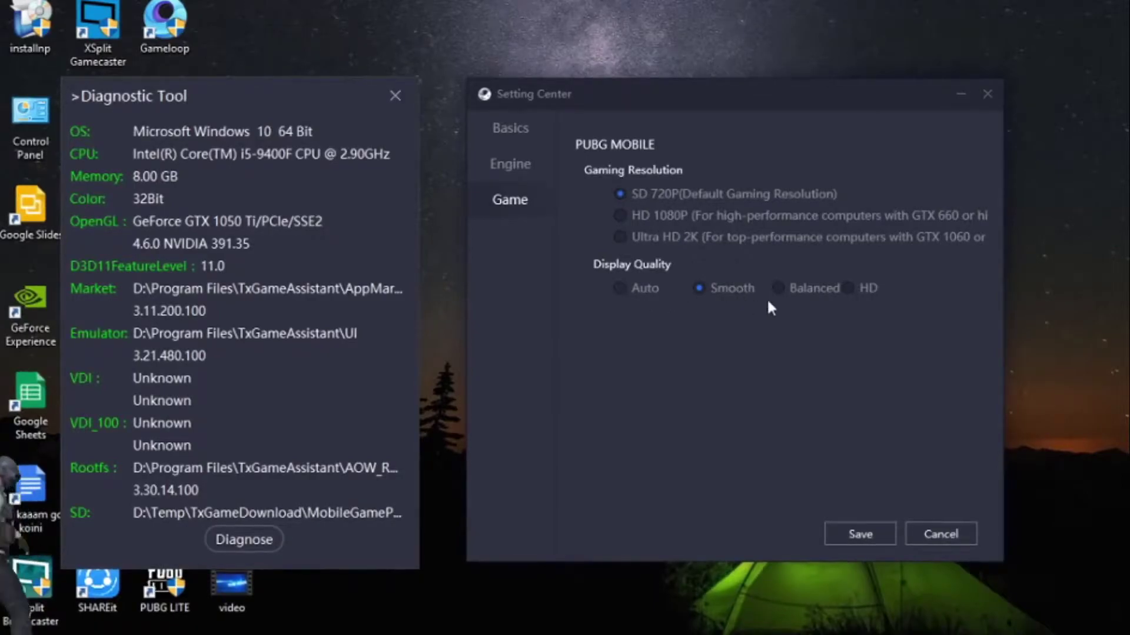
left_click(859, 293)
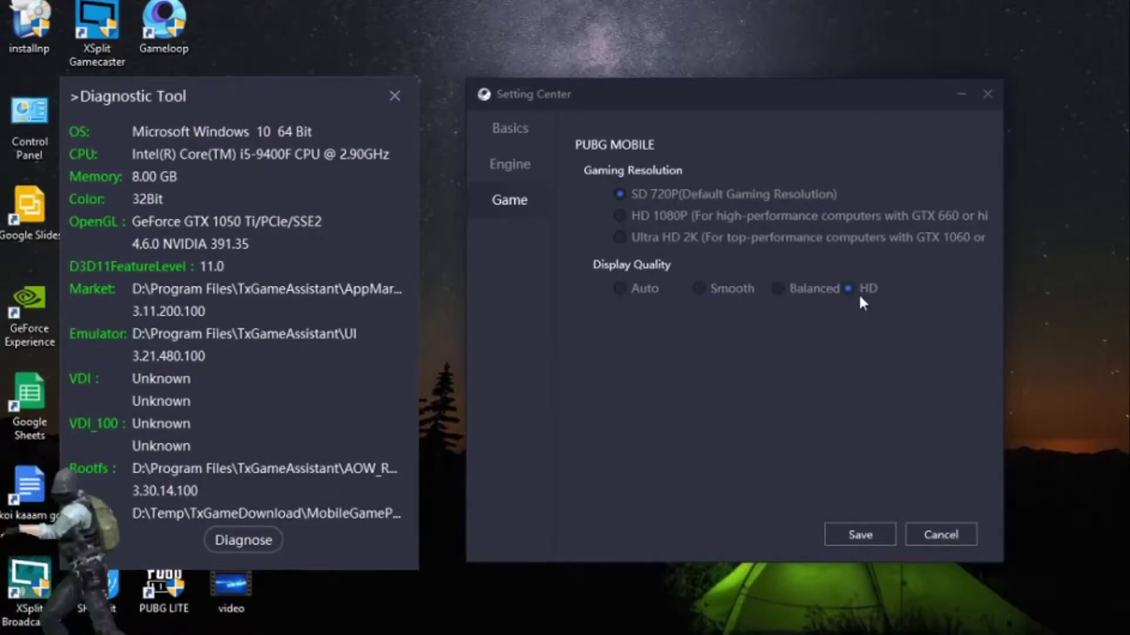
left_click(638, 291)
left_click(694, 291)
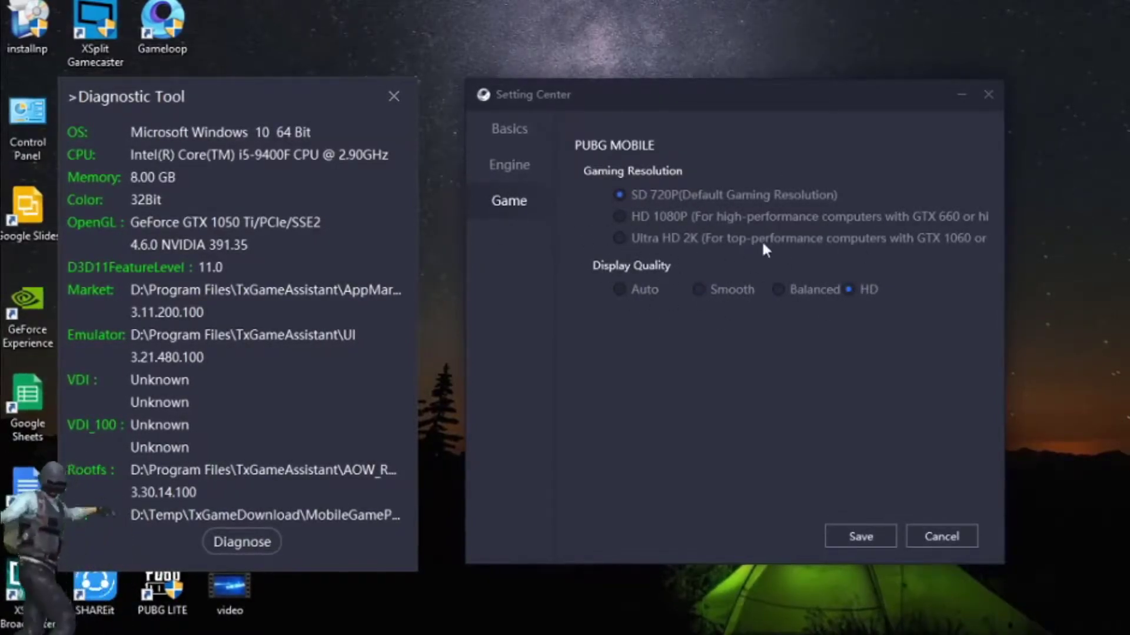
left_click(860, 538)
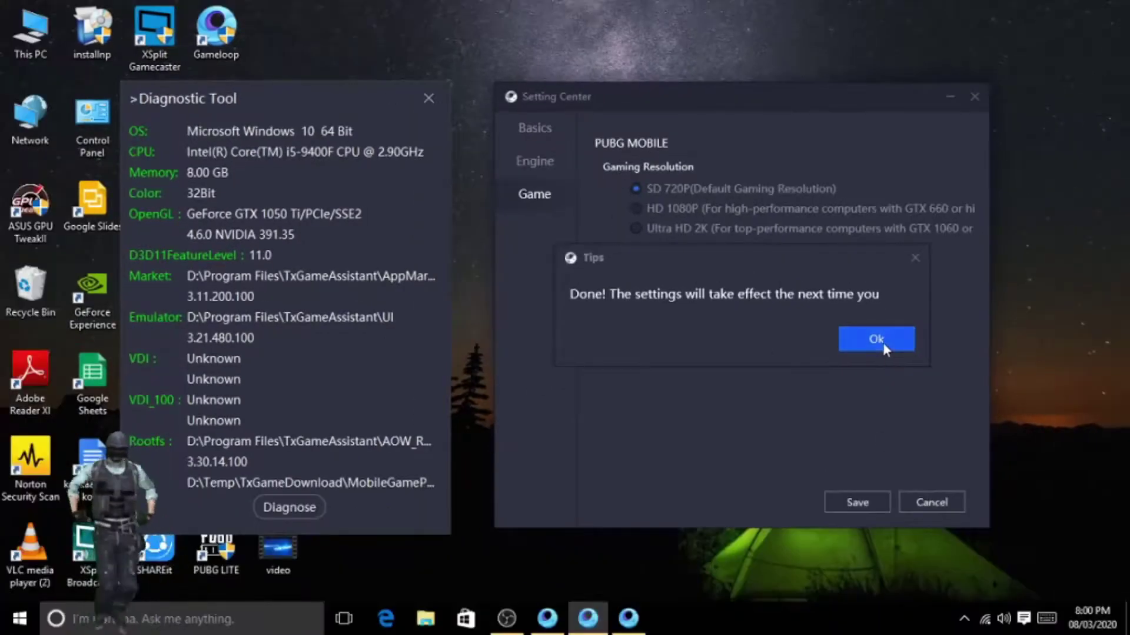
left_click(882, 360)
right_click(913, 88)
left_click(955, 138)
right_click(820, 30)
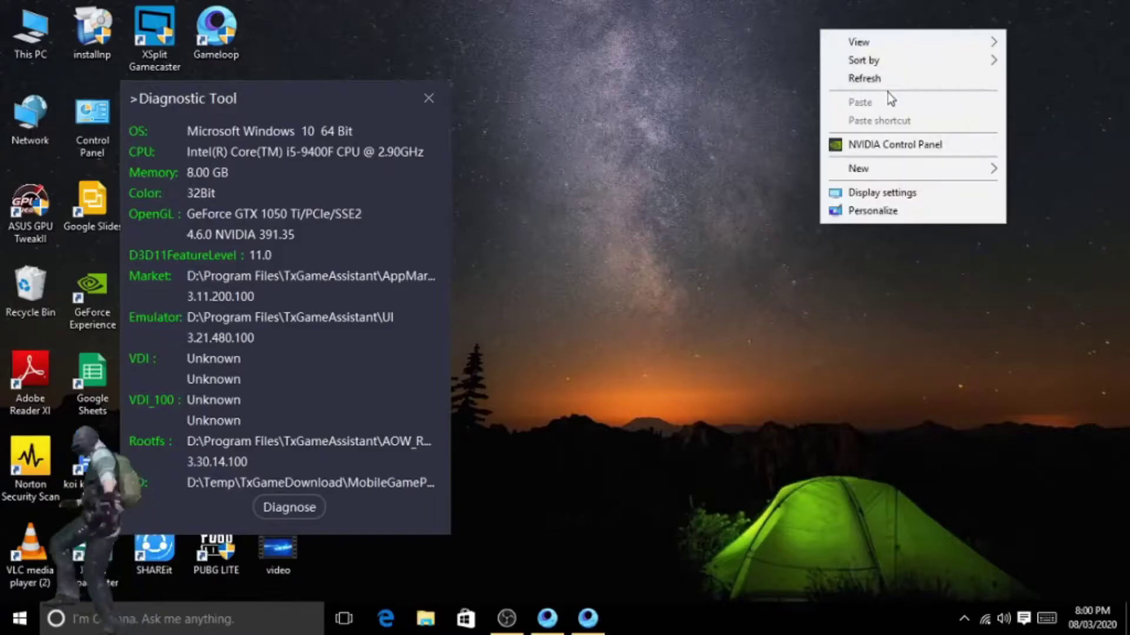
left_click(882, 80)
right_click(590, 6)
left_click(651, 53)
right_click(593, 46)
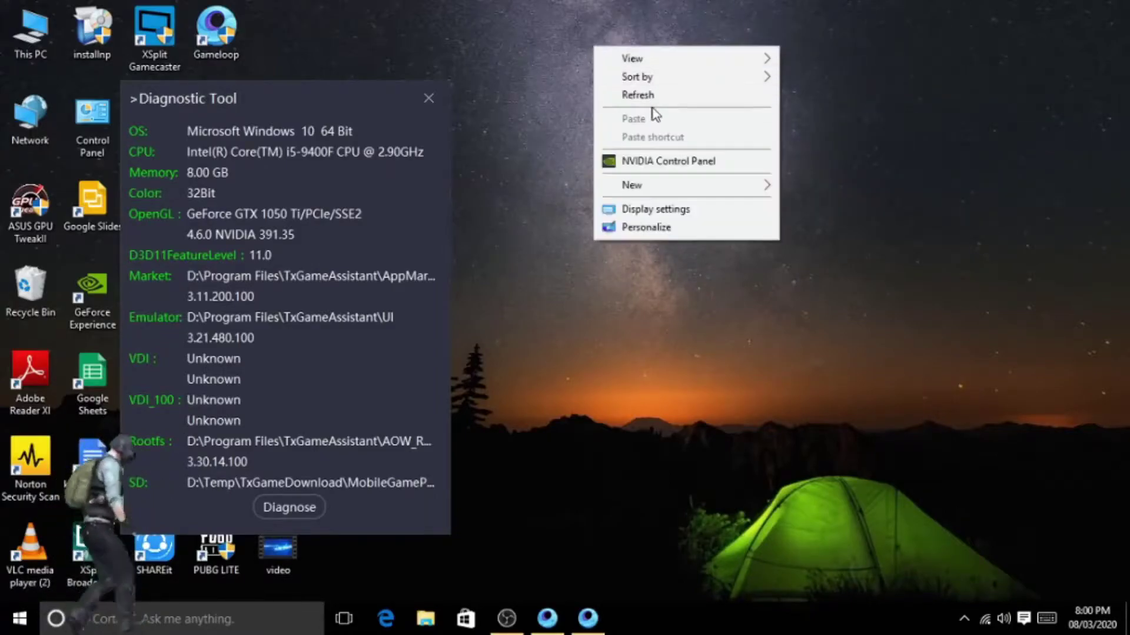
left_click(652, 94)
Generate the GameLoop diagnostic report, acknowledge it, and close the Diagnostic Tool.
left_click(280, 515)
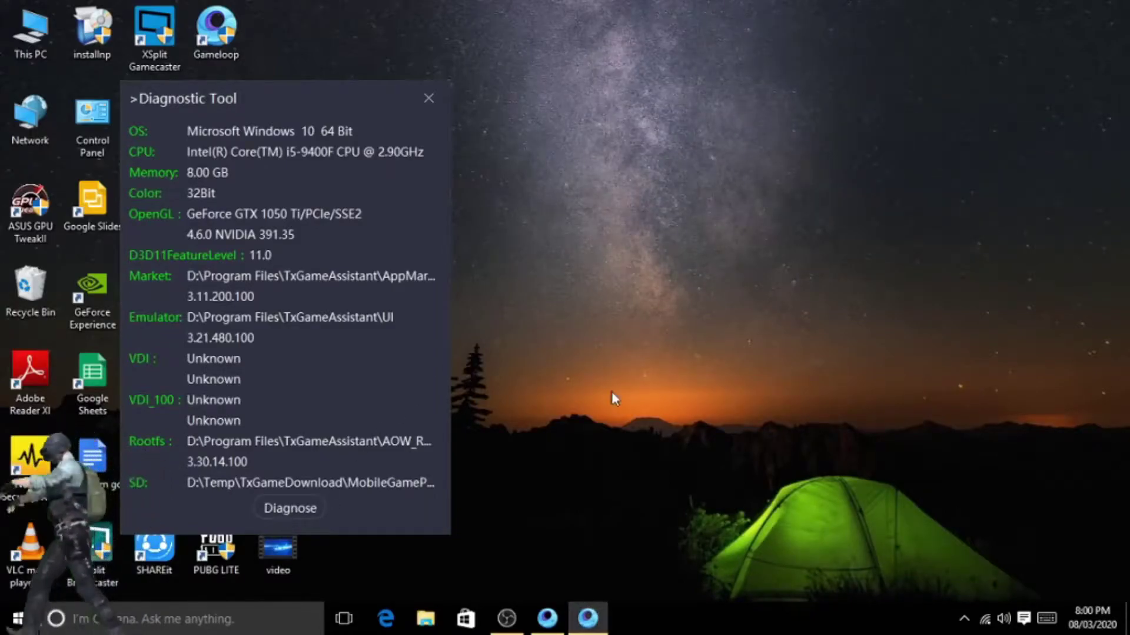
left_click(680, 372)
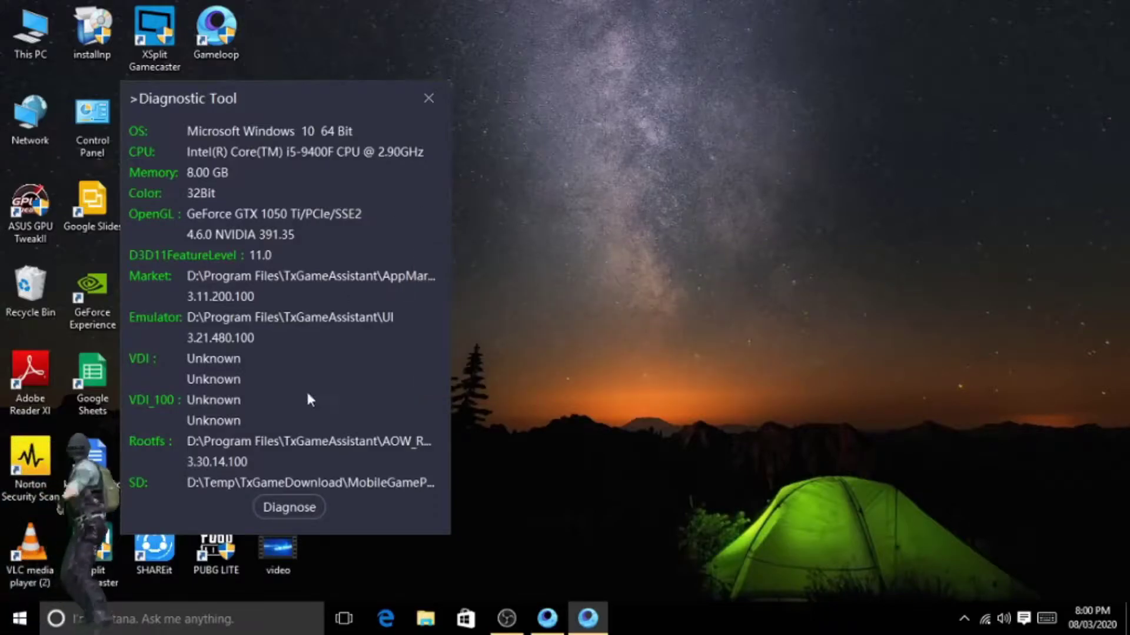
left_click(285, 504)
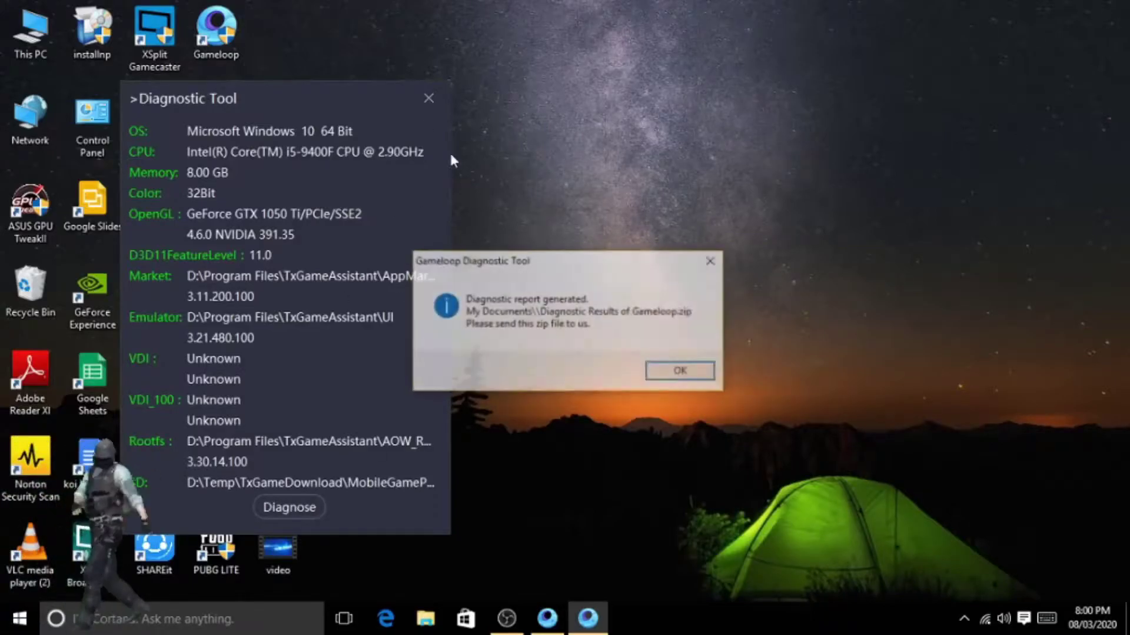
left_click(682, 372)
left_click(430, 99)
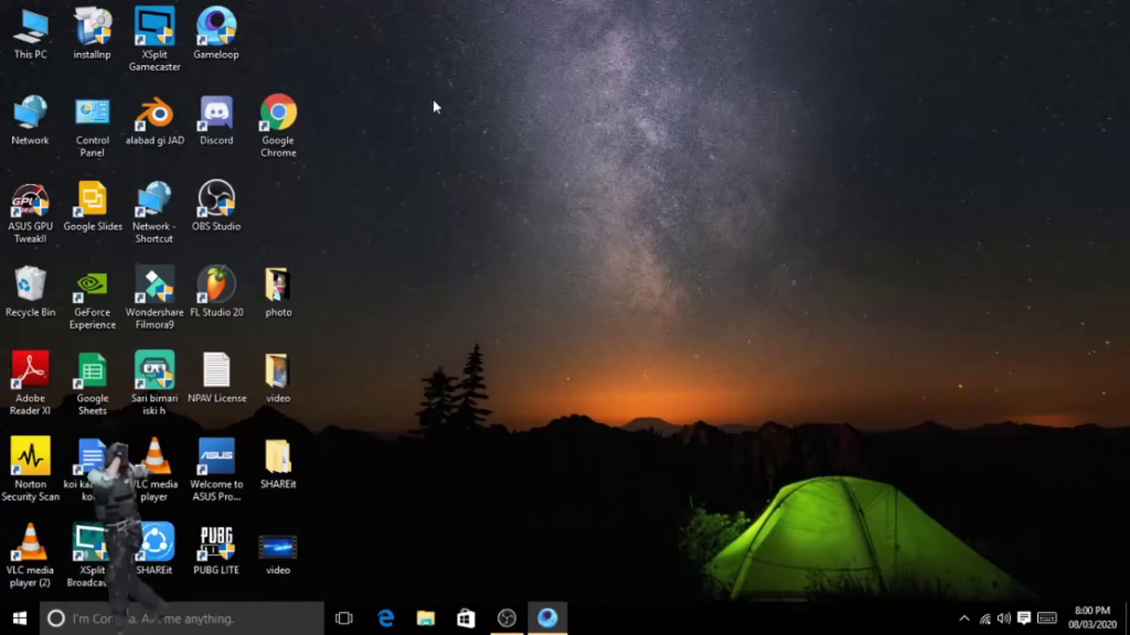
Bring the GameLoop window back up and close it.
right_click(772, 134)
left_click(817, 187)
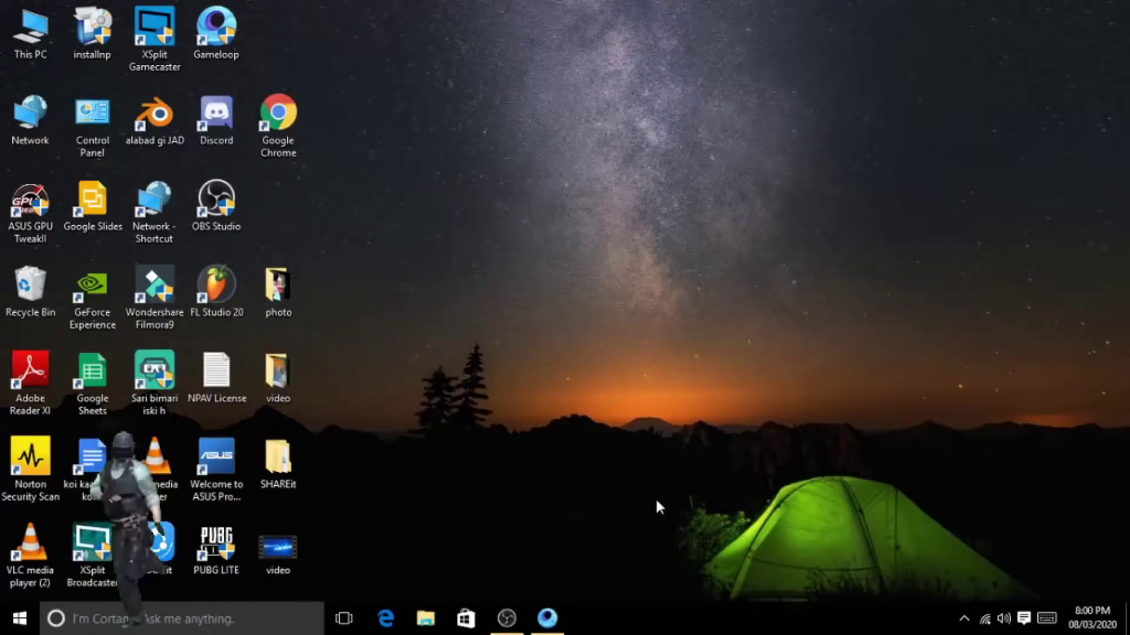
left_click(547, 617)
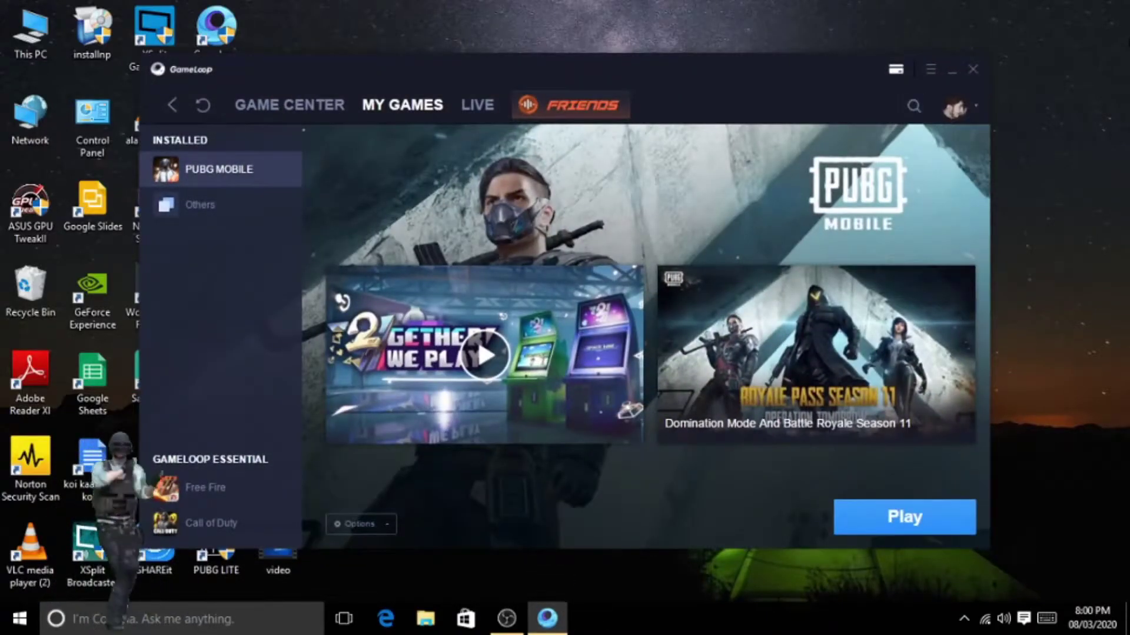
right_click(944, 35)
left_click(1066, 80)
right_click(1065, 56)
left_click(1016, 106)
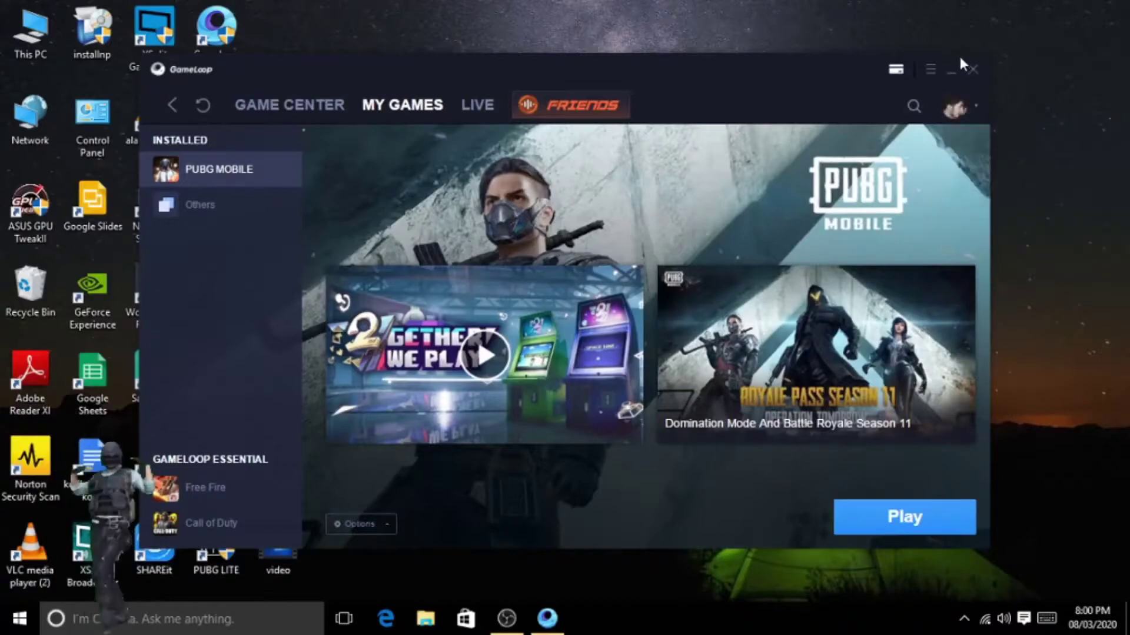
left_click(972, 69)
right_click(714, 96)
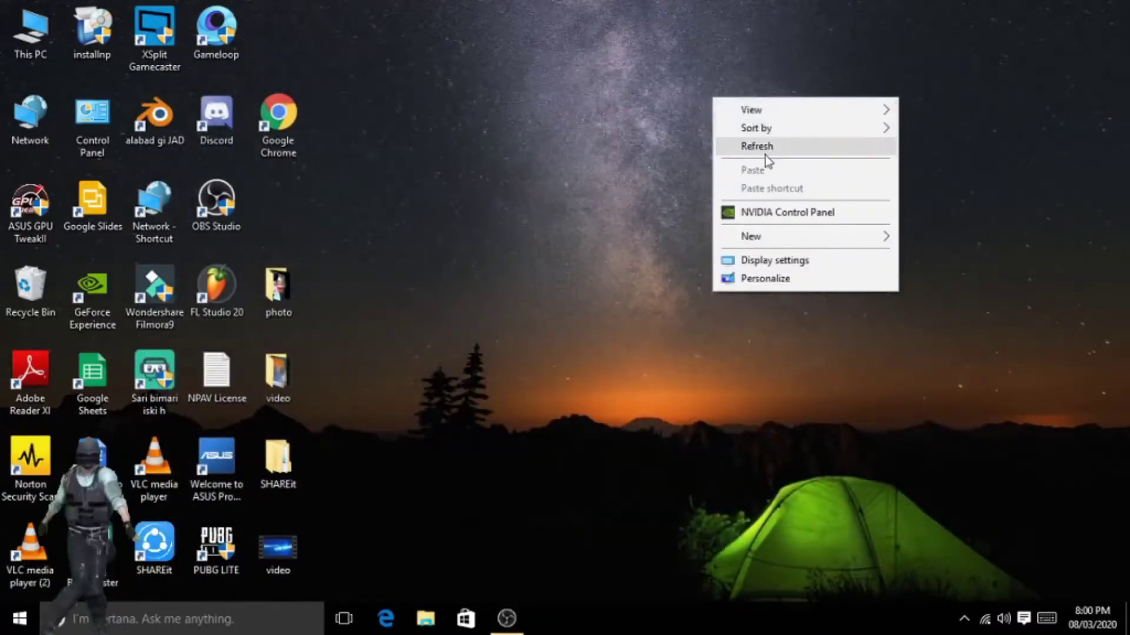
left_click(761, 147)
right_click(653, 84)
left_click(724, 132)
Exit the GameLoop process still running in the background.
left_click(963, 618)
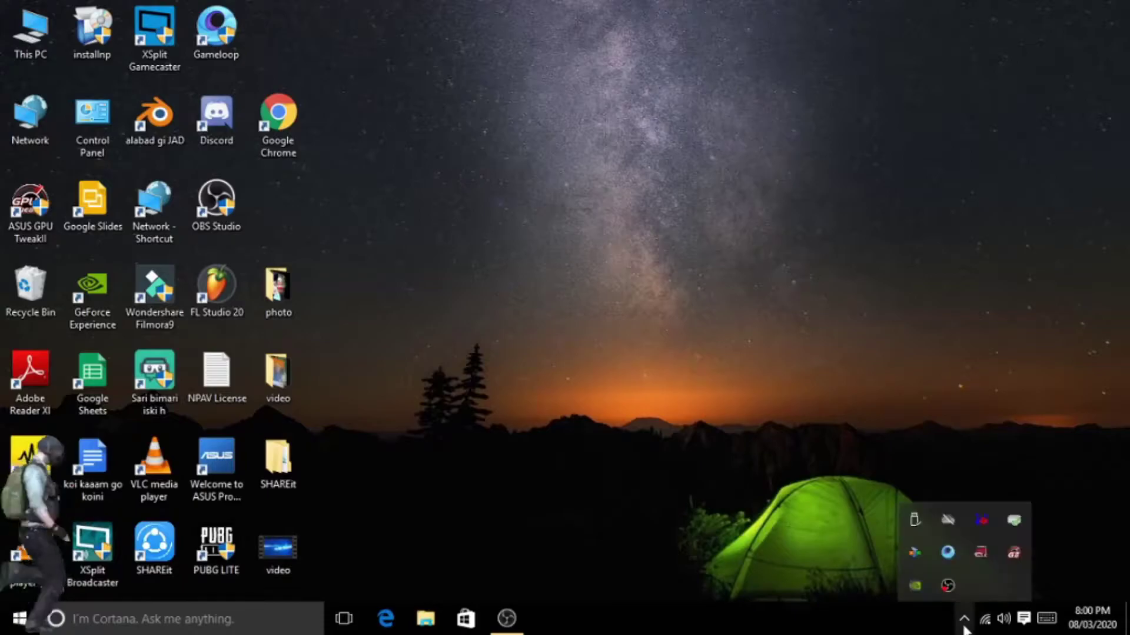
right_click(945, 554)
left_click(963, 543)
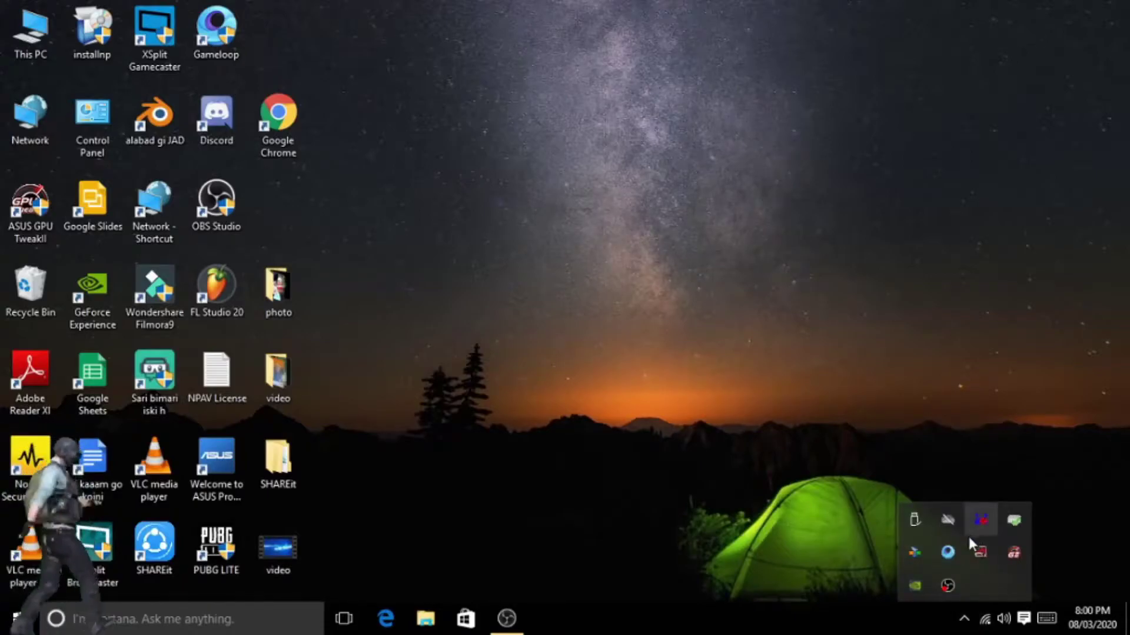
left_click(963, 619)
Set the Gameloop desktop shortcut to run as an administrator in its compatibility properties and apply the setting.
right_click(206, 47)
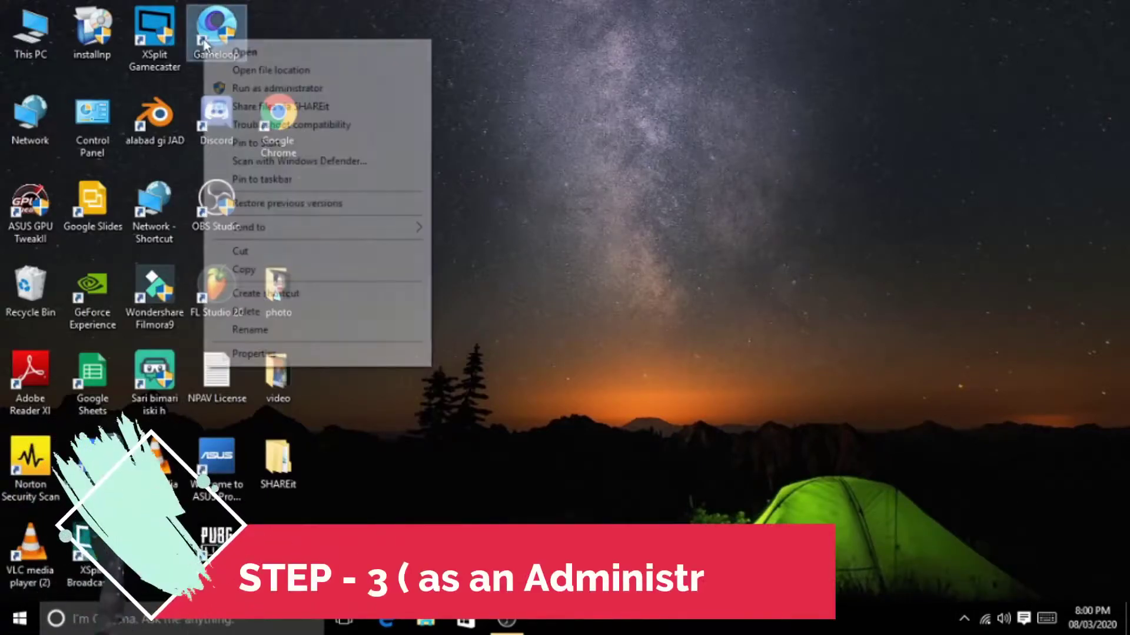
left_click(273, 353)
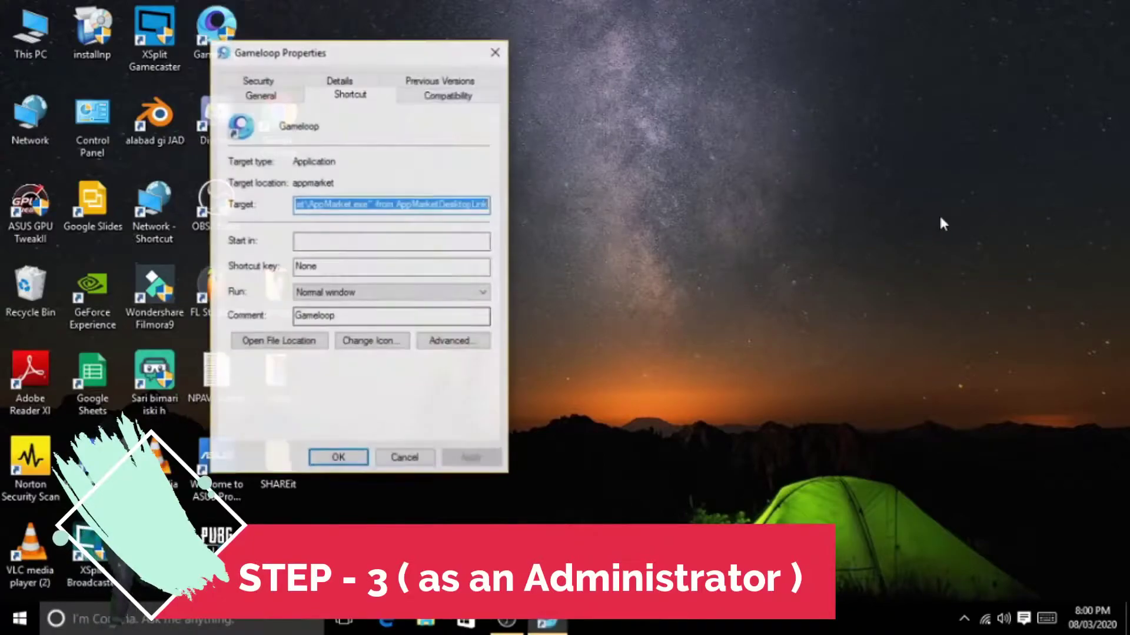
left_click_drag(378, 47, 517, 88)
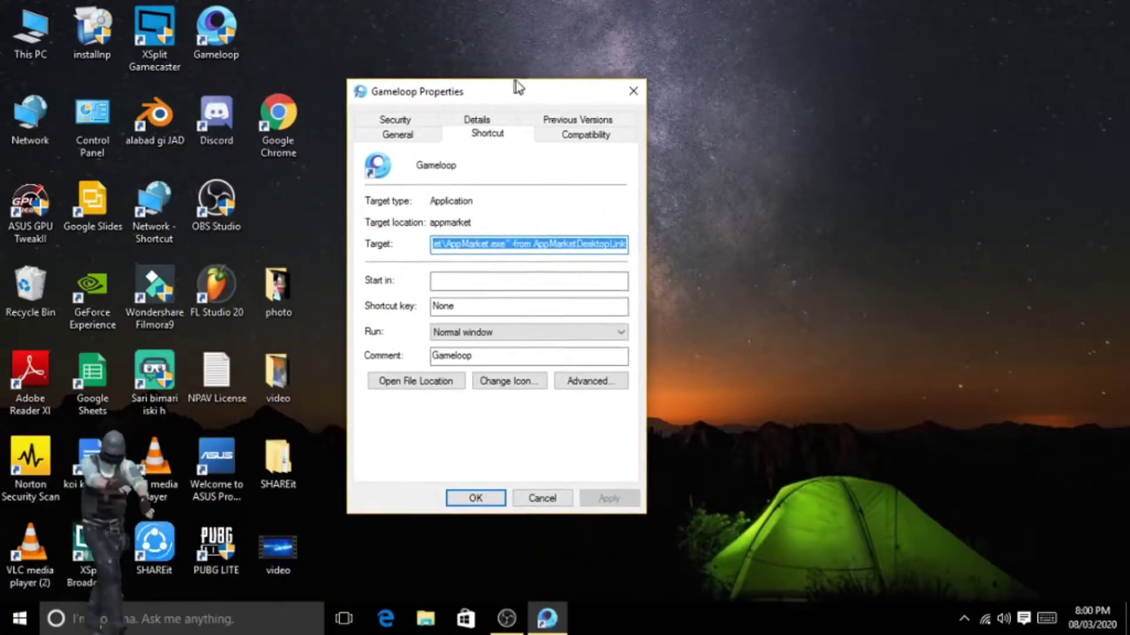
left_click(586, 135)
right_click(965, 160)
left_click(971, 191)
right_click(922, 141)
left_click(965, 190)
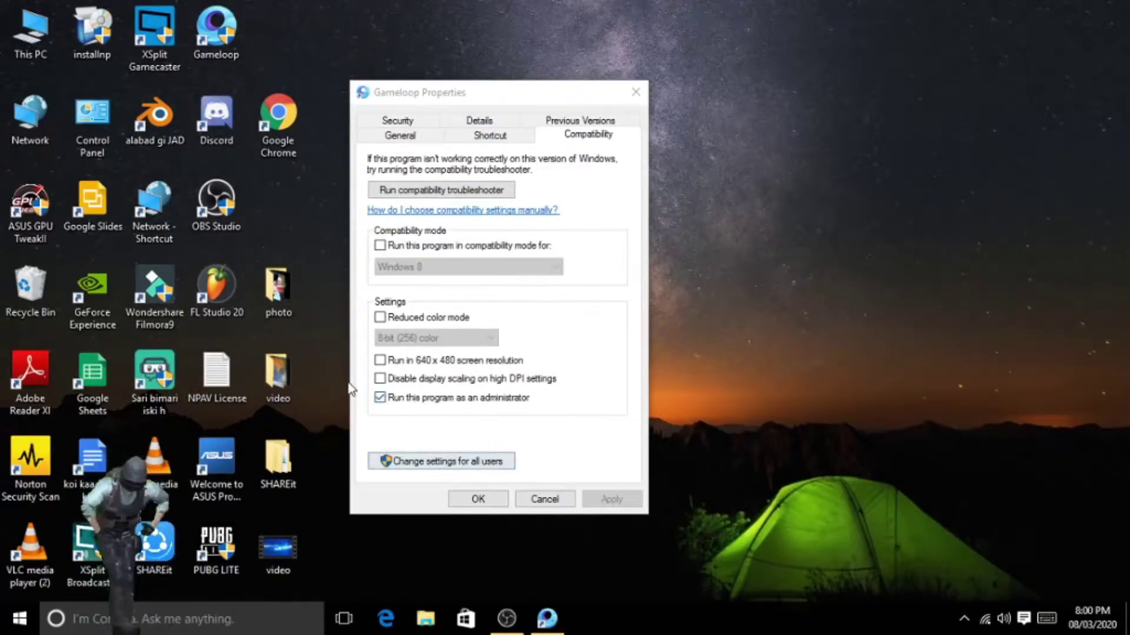
left_click(398, 394)
left_click(382, 398)
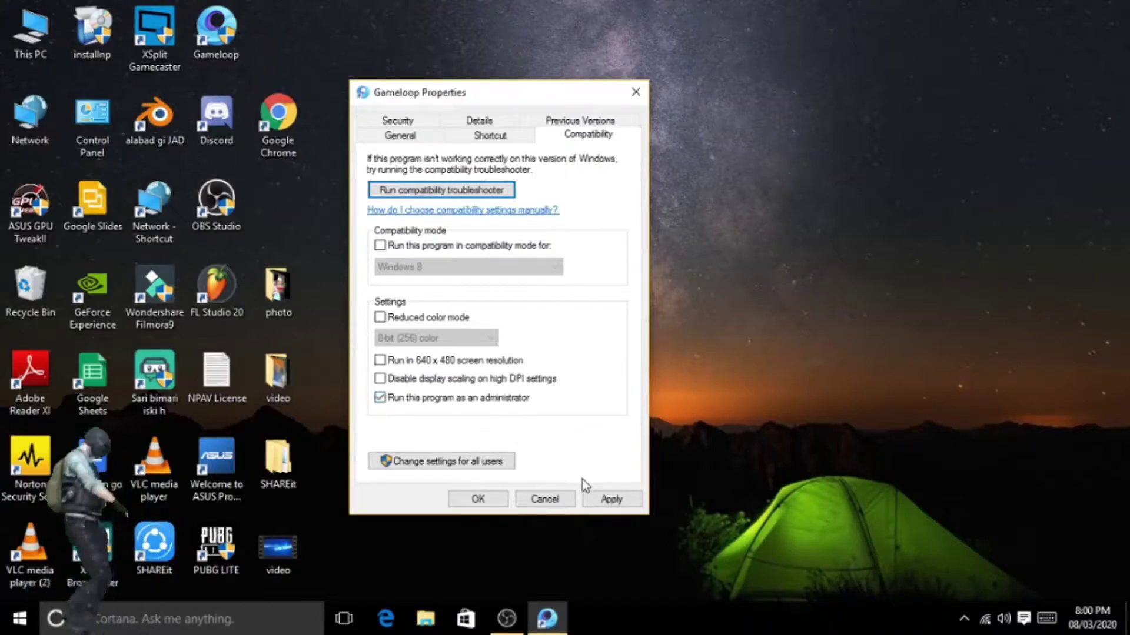
left_click(601, 501)
Refresh the desktop and launch Gameloop from its shortcut as an administrator.
right_click(829, 83)
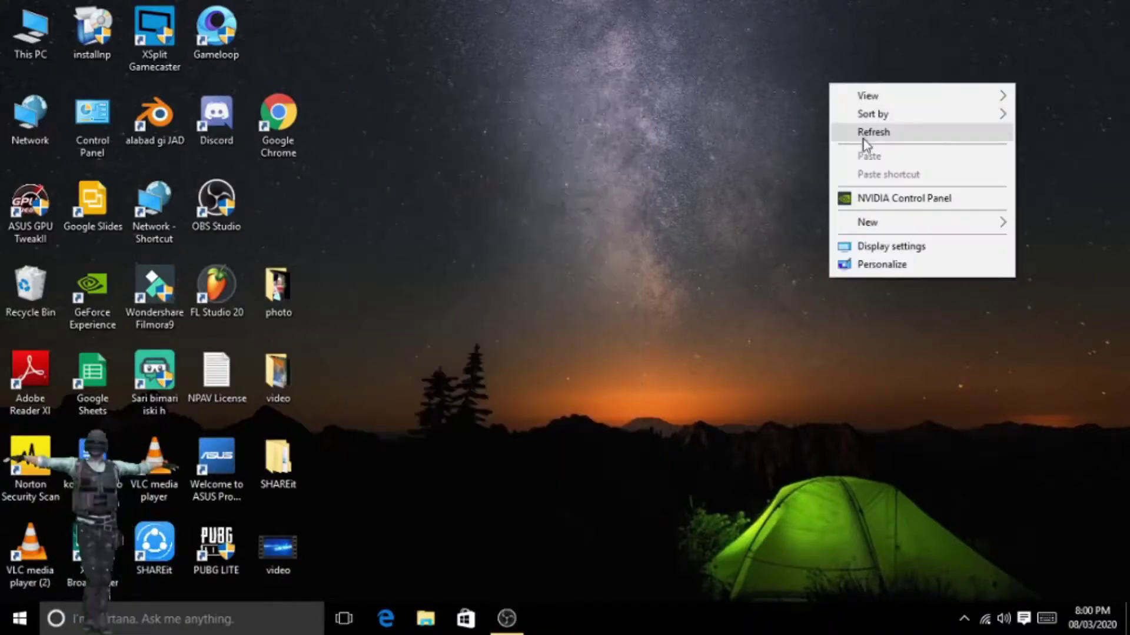
left_click(895, 132)
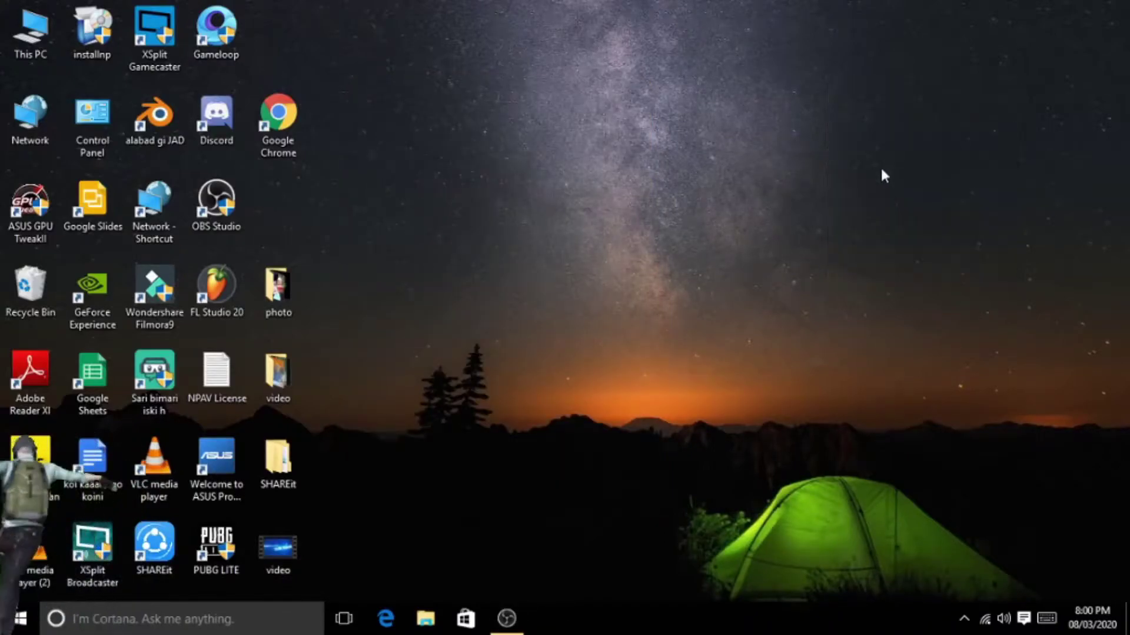
right_click(229, 24)
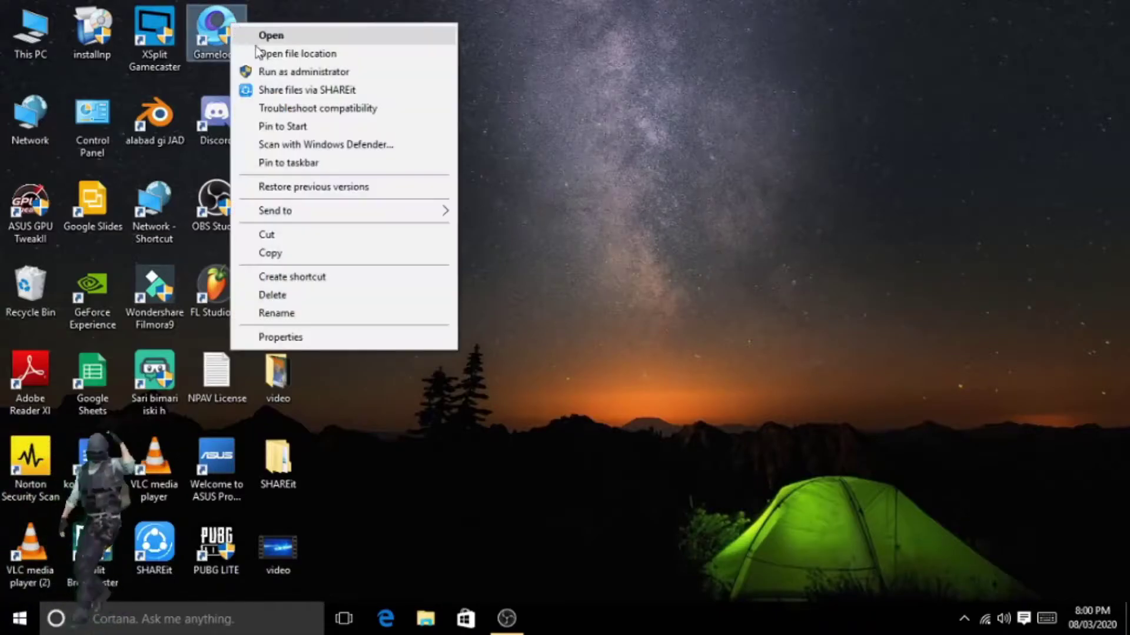
left_click(314, 72)
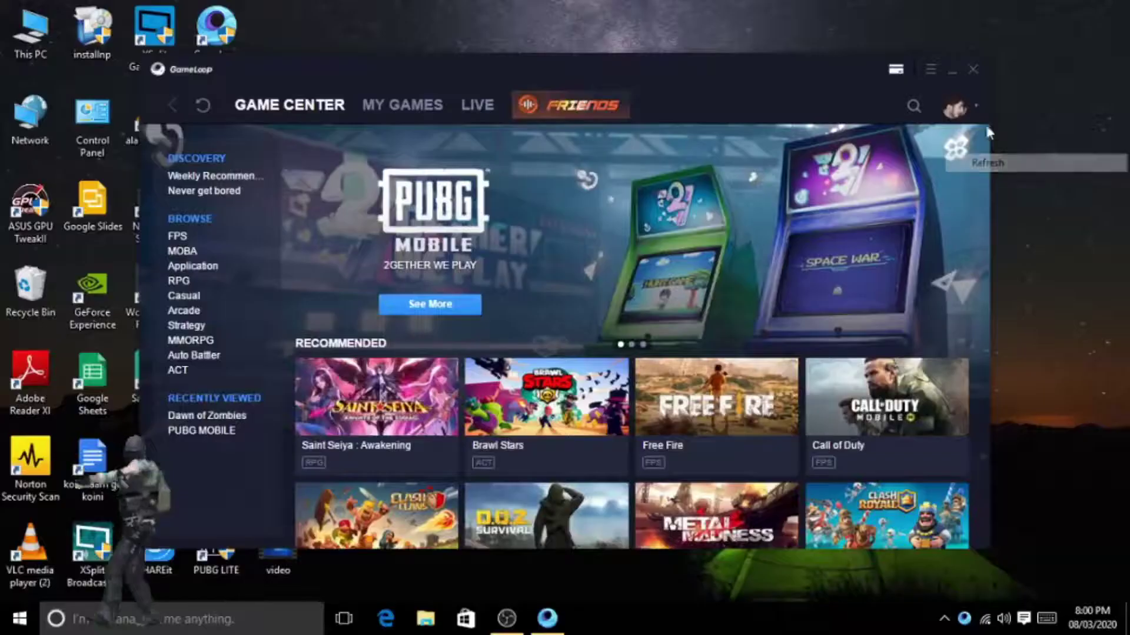
left_click(955, 107)
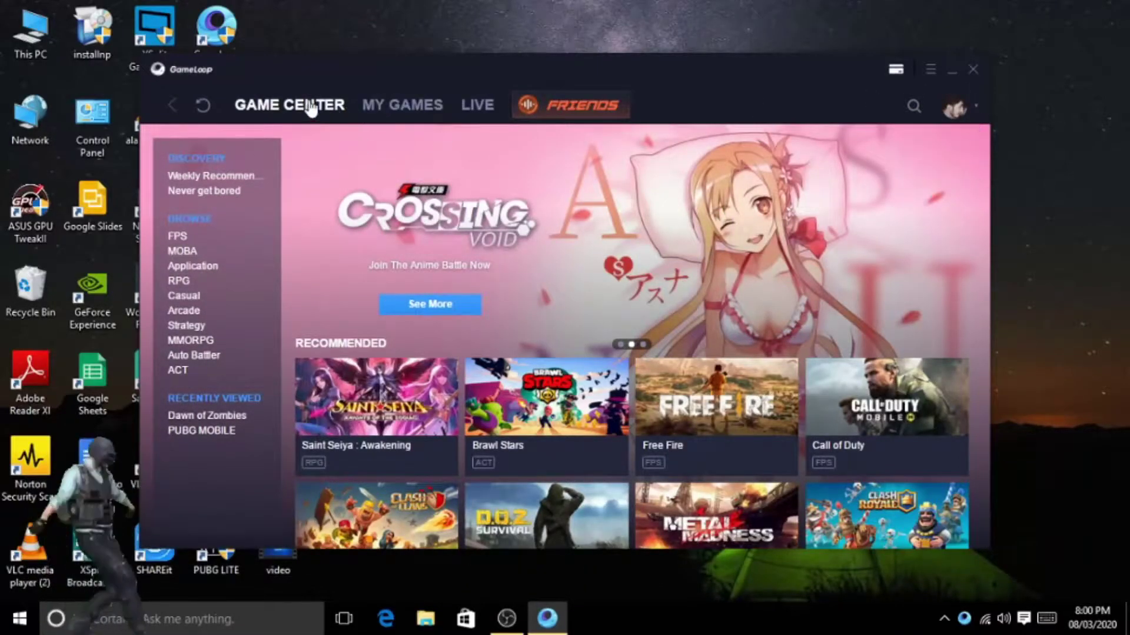
Start PUBG MOBILE from the installed games and minimize the GameLoop window.
left_click(393, 106)
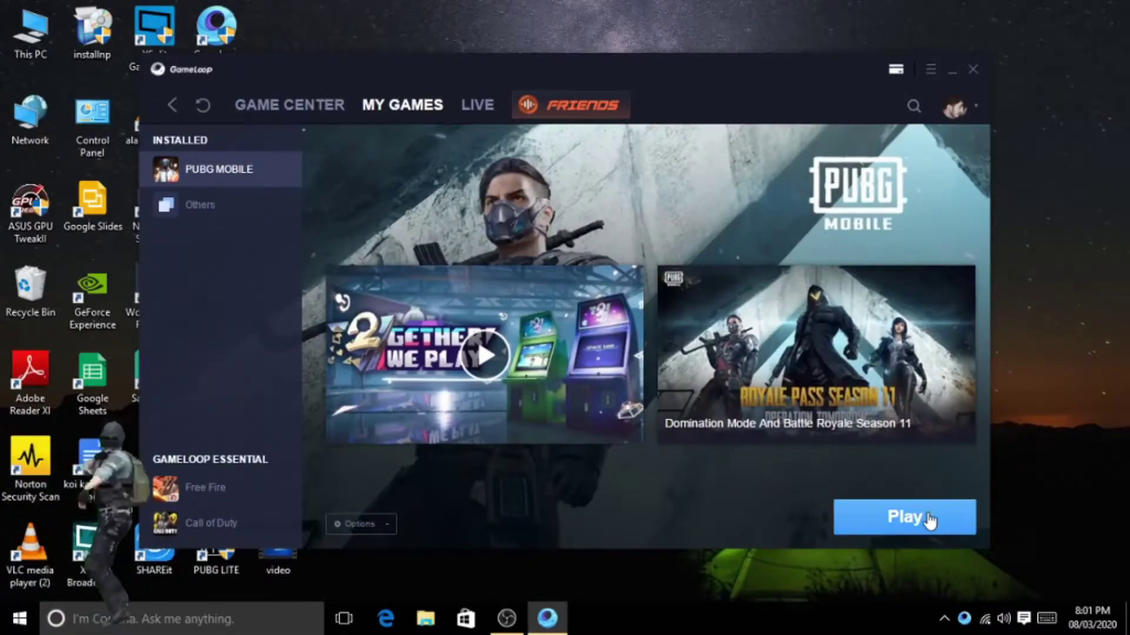
right_click(1054, 262)
left_click(1052, 310)
right_click(1039, 265)
left_click(1029, 314)
right_click(1057, 248)
left_click(995, 295)
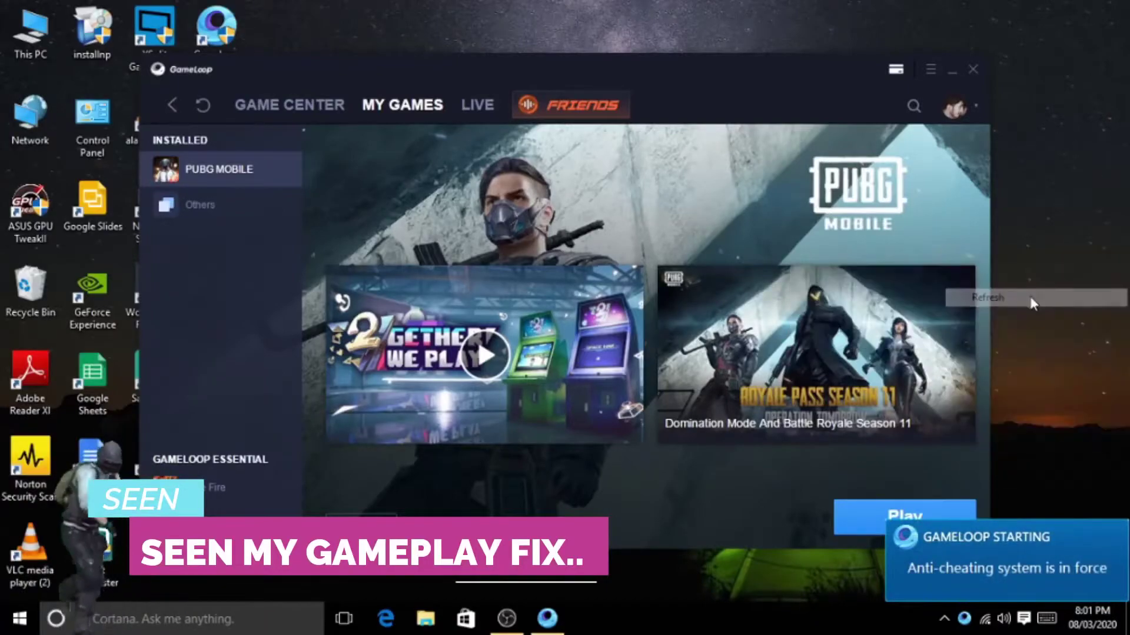
left_click(954, 69)
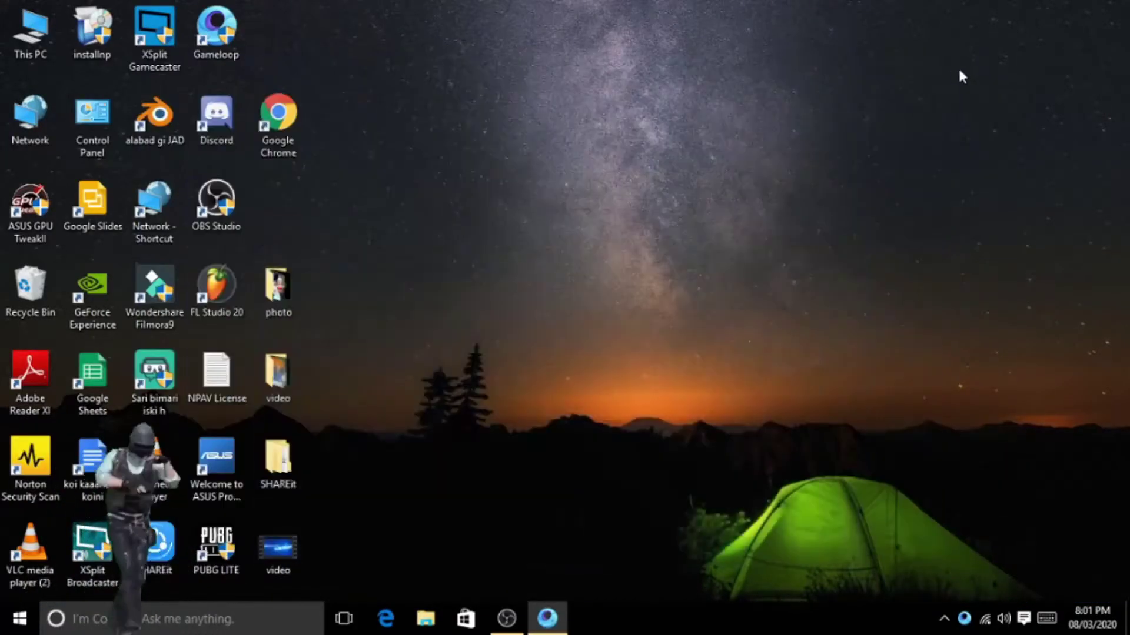
right_click(960, 69)
left_click(976, 119)
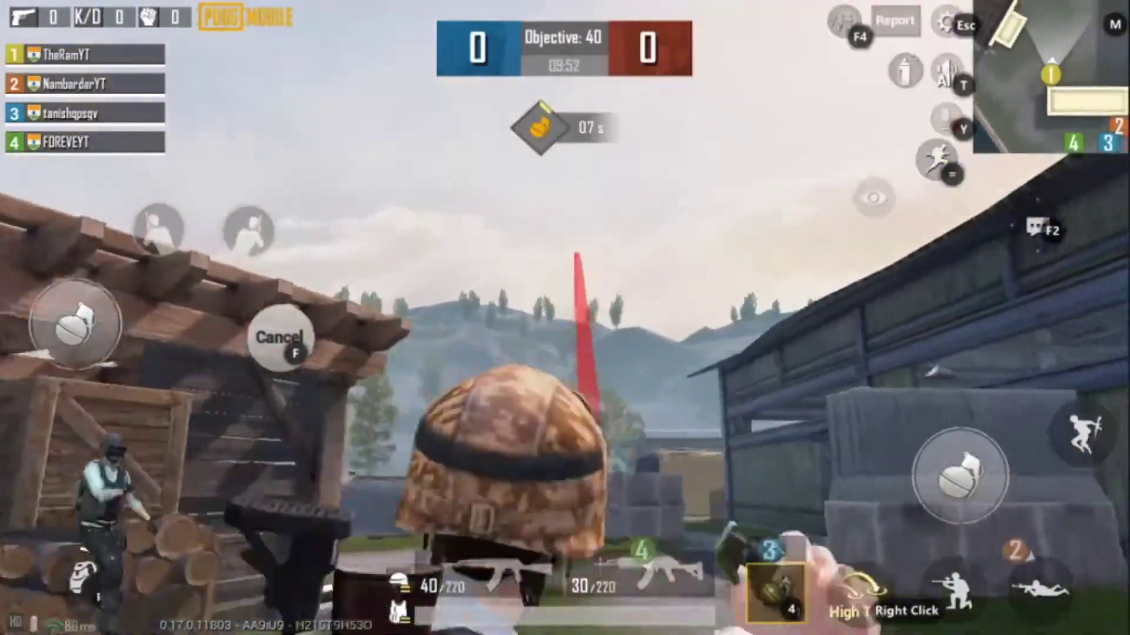
In the PUBG MOBILE match, advance to the stone blocks, equip the AKM, and shoot the nearby enemy while aiming down sights.
key("w")
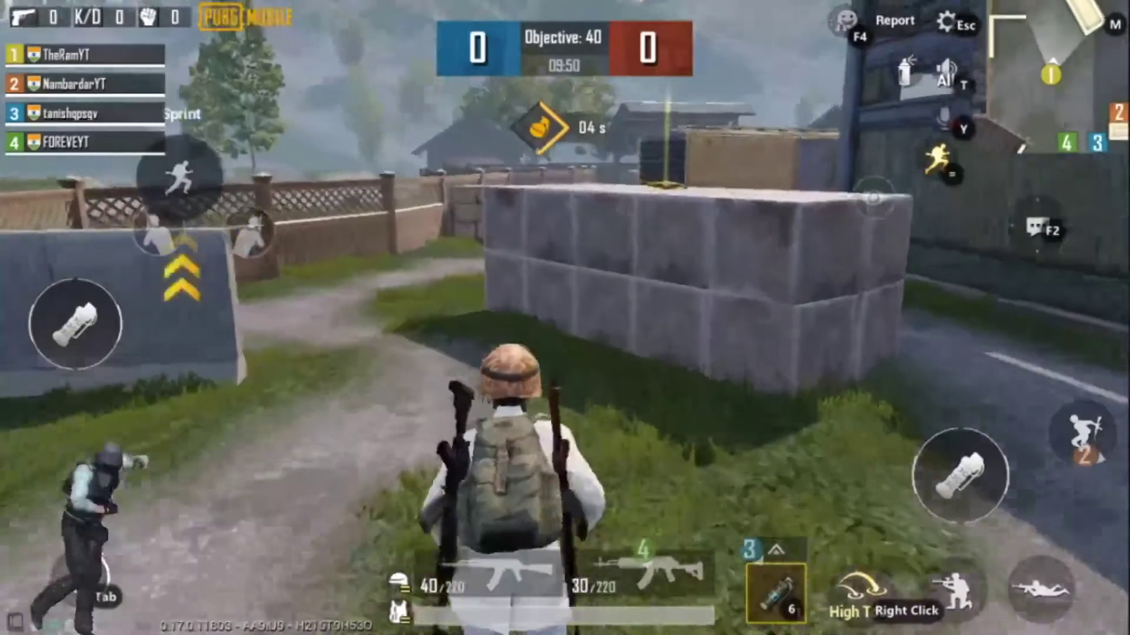
key("1")
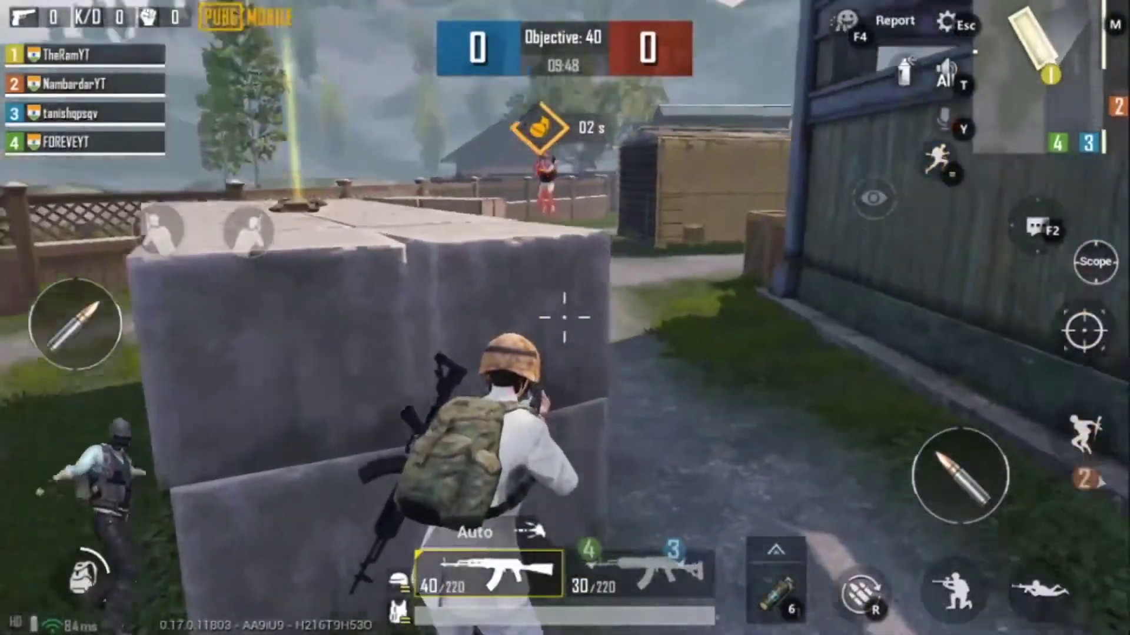
right_click(565, 318)
left_click(564, 318)
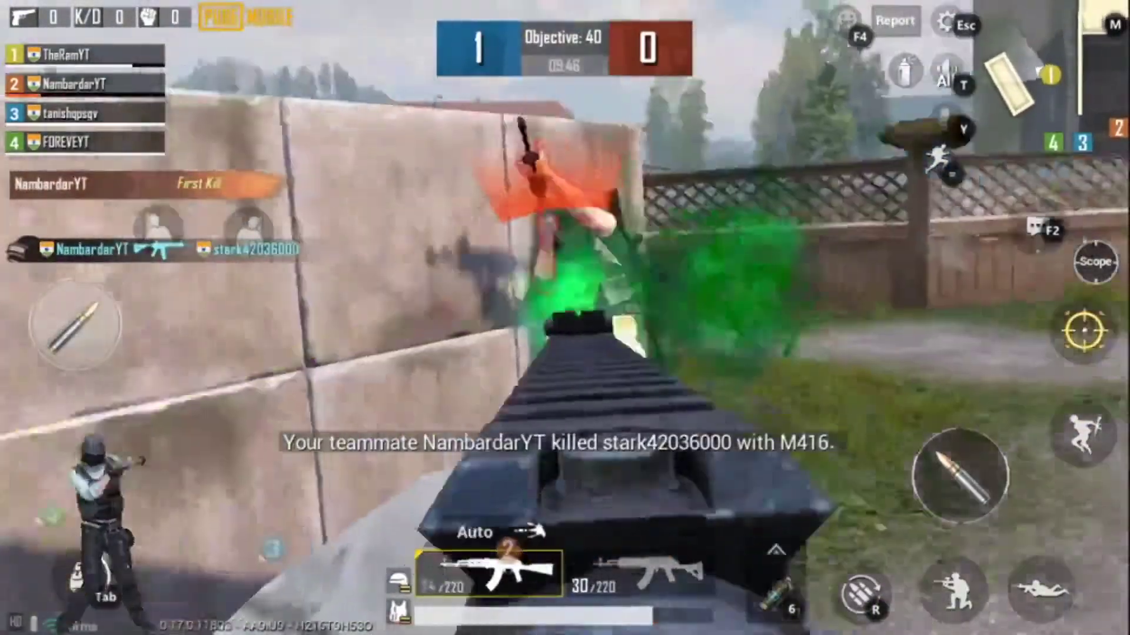
left_click(564, 318)
right_click(565, 317)
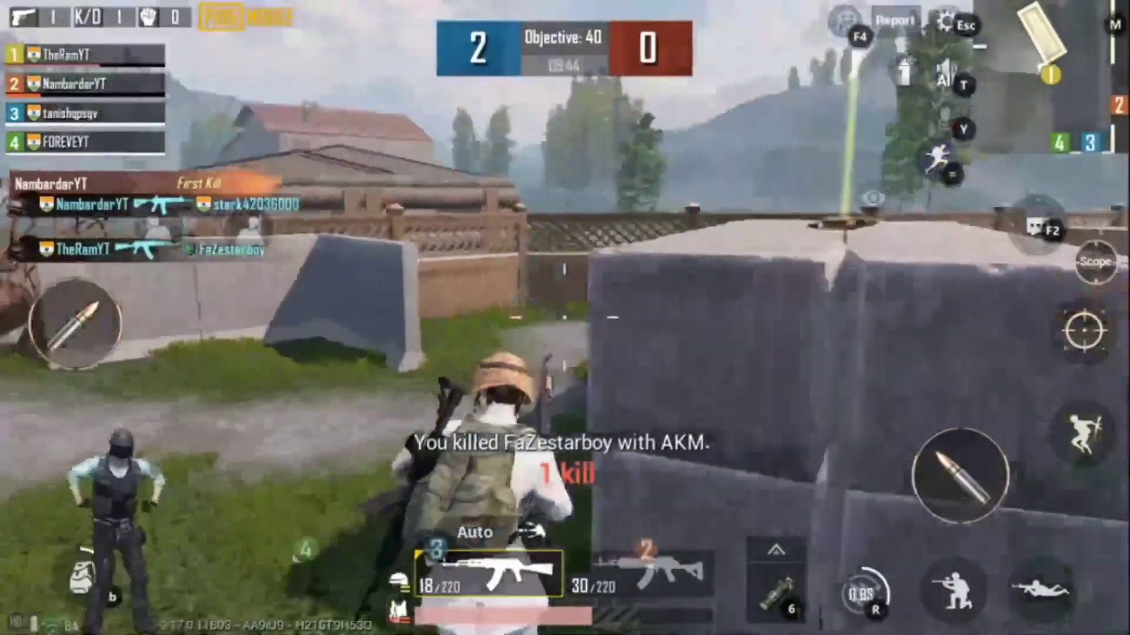
Reload the AKM, switch to the M762, and fire at the enemy near the fence.
key("r")
key("r")
key("w")
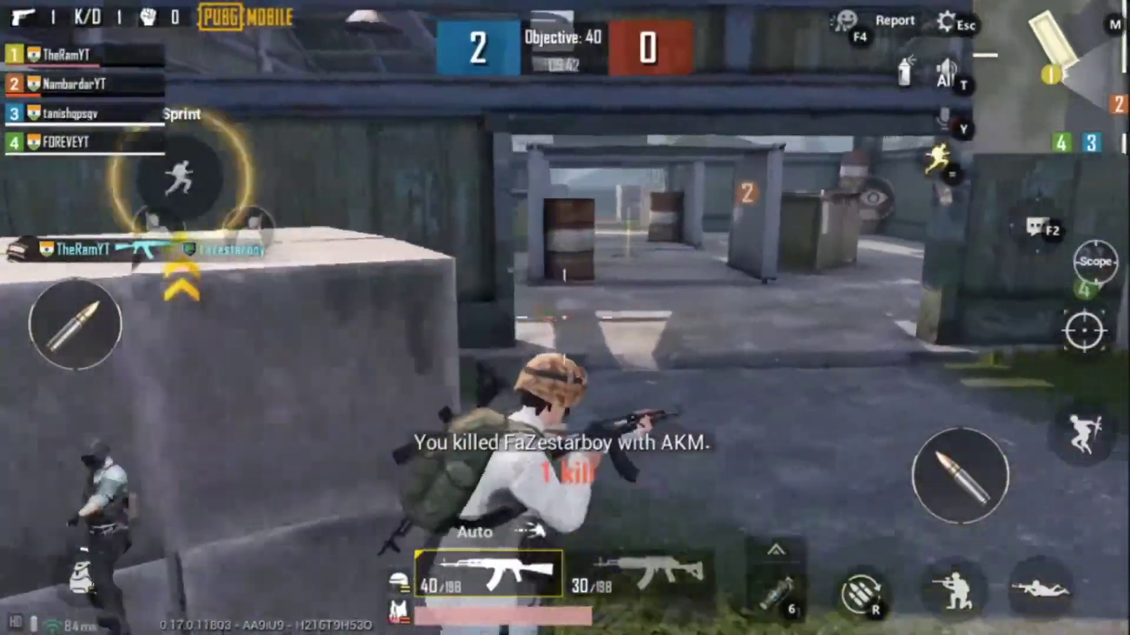
key("2")
left_click(564, 318)
left_click(565, 317)
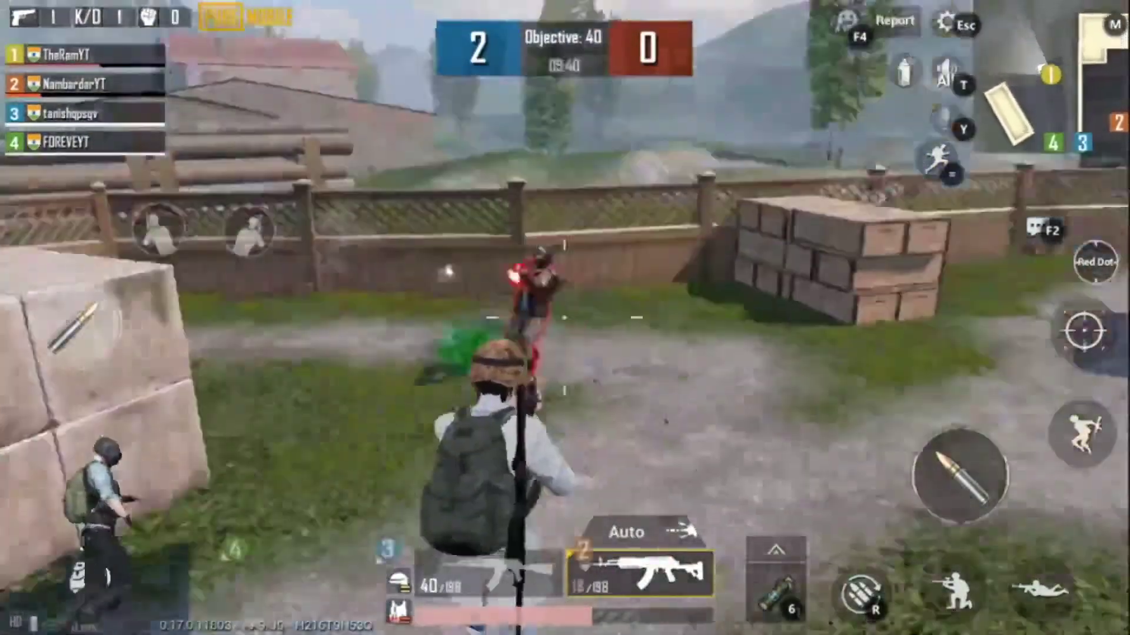
Reload the M762 and move along the stone blocks to stay in cover.
key("w")
key("c")
key("c")
key("r")
key("w")
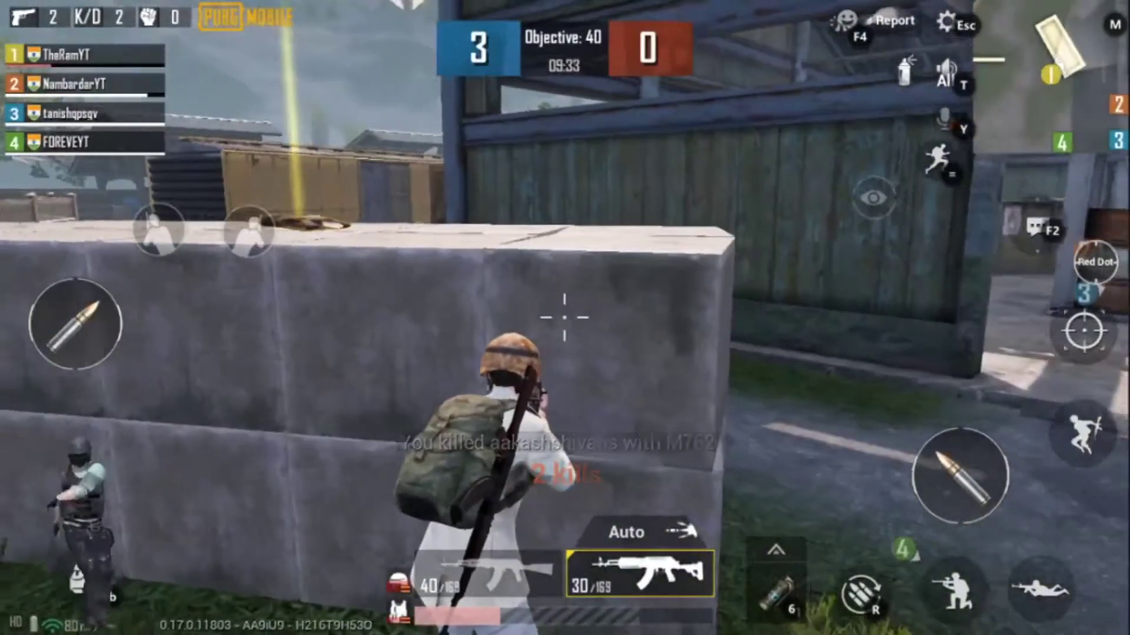
key("w")
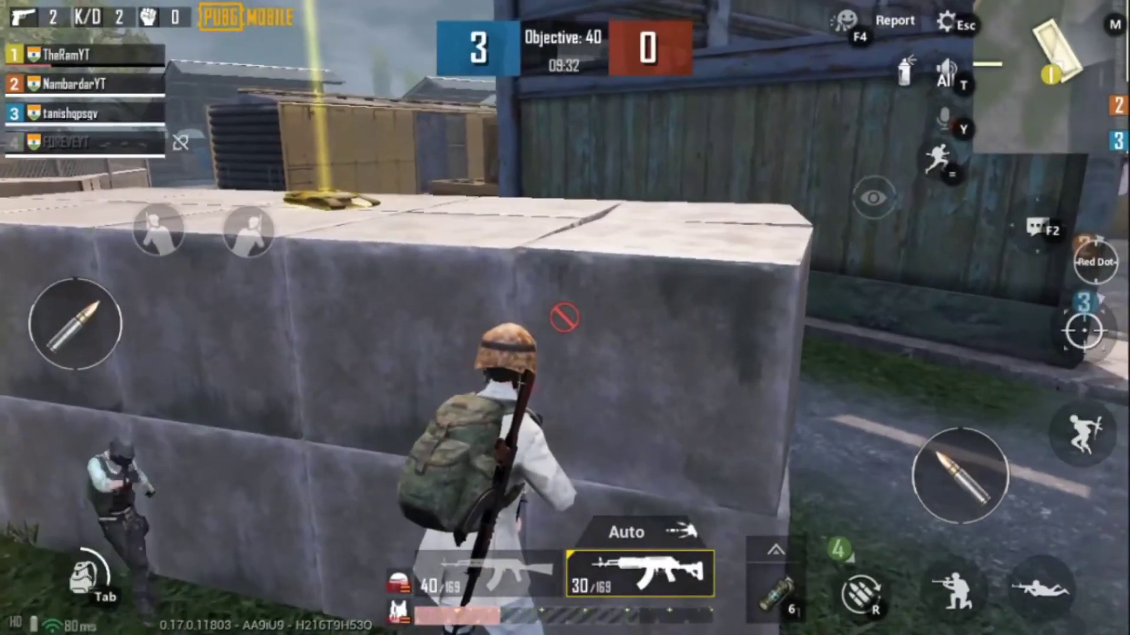
key("a")
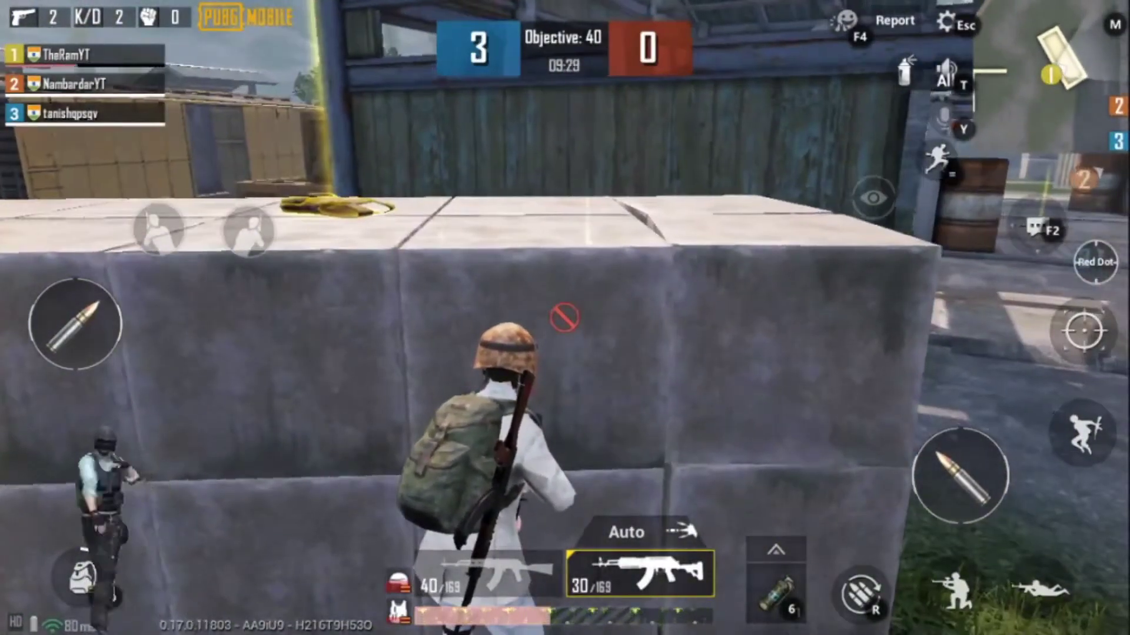
Leave the cover of the stone blocks and fire the M762 at the enemies beside the wooden warehouse, crouching during the fight.
key("w")
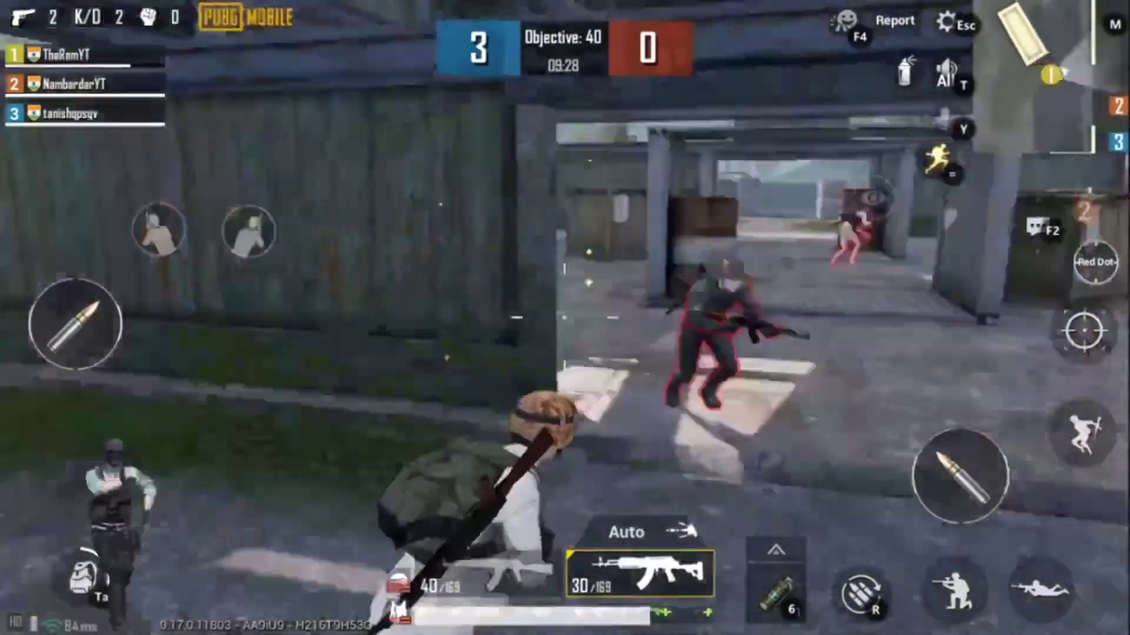
left_click(564, 317)
key("c")
left_click(564, 318)
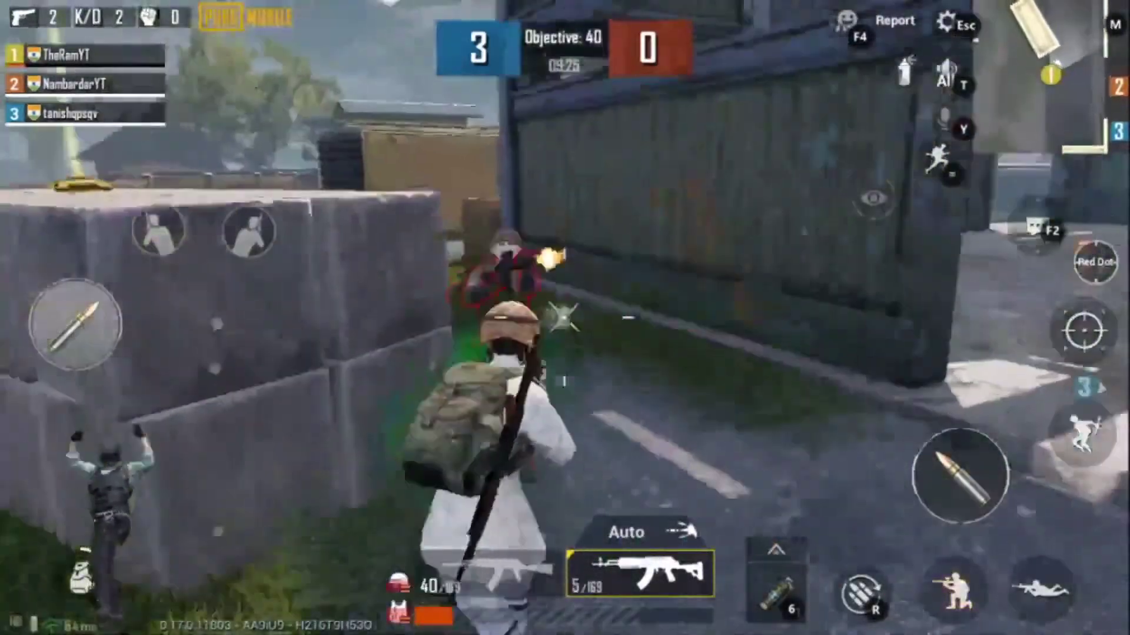
key("w")
key("c")
key("w")
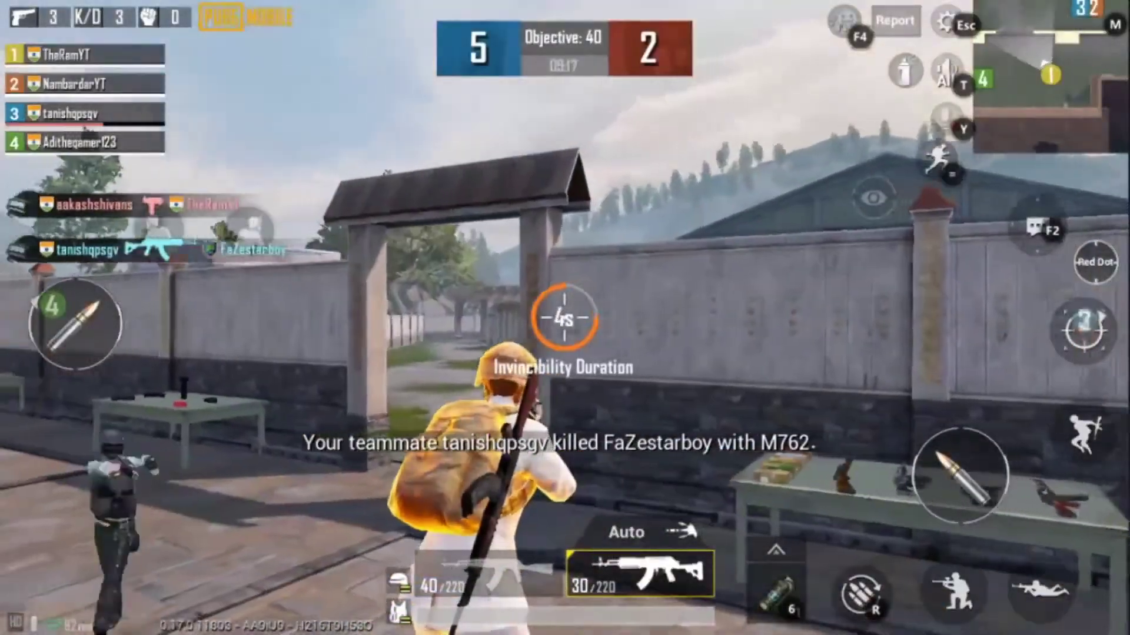
Run through the warehouse to the outdoor path and shoot the enemy beside the concrete wall with the M249 while crouching.
key("w")
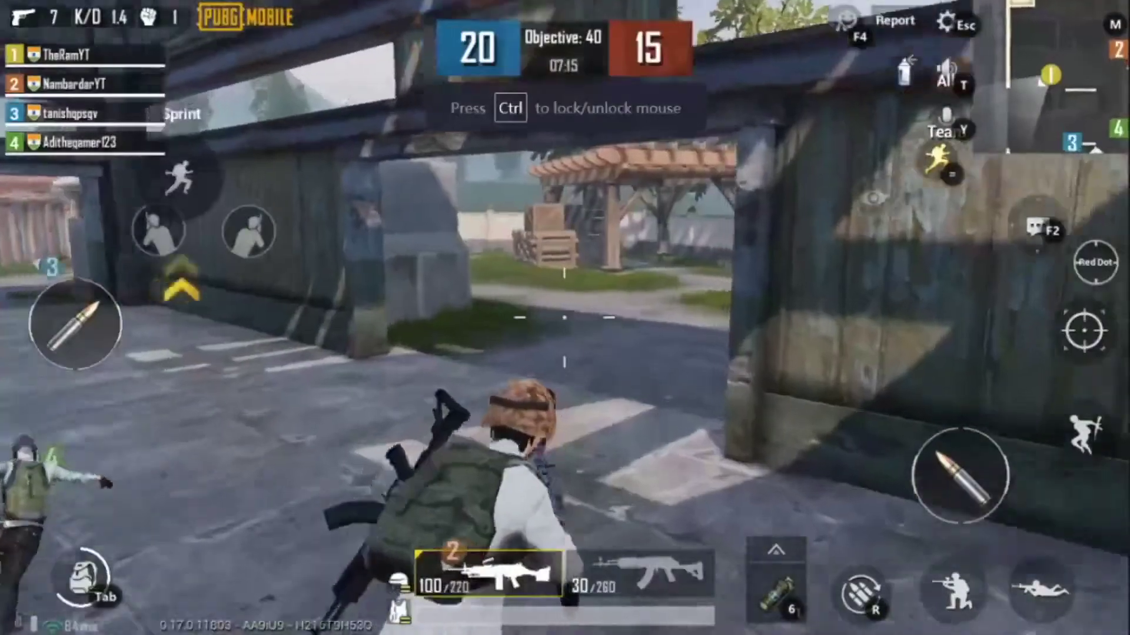
key("w")
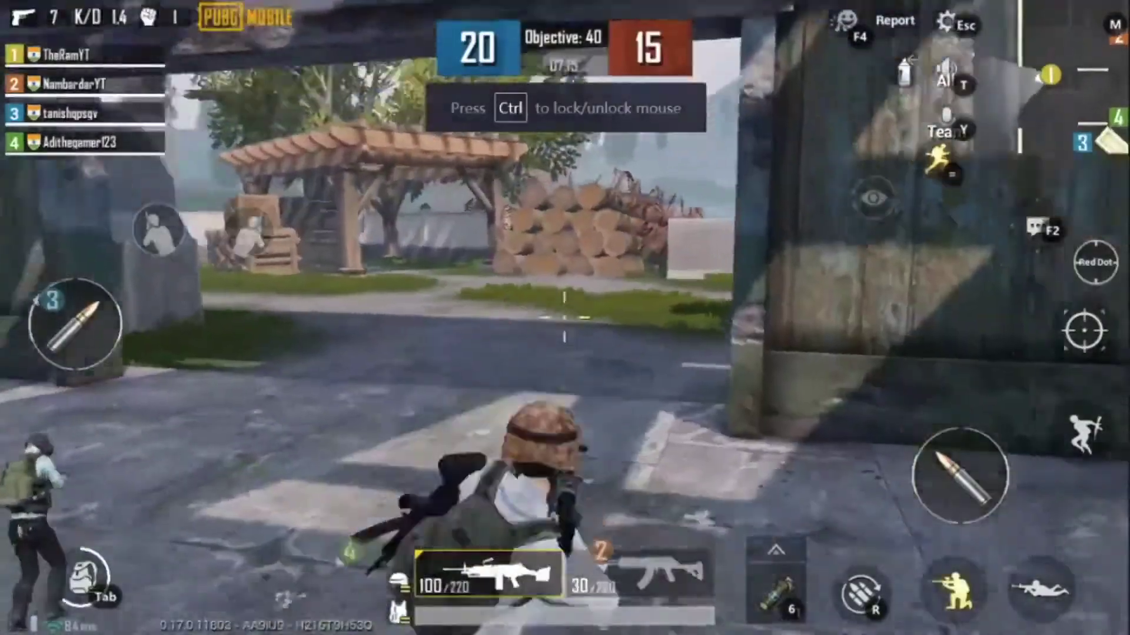
key("a")
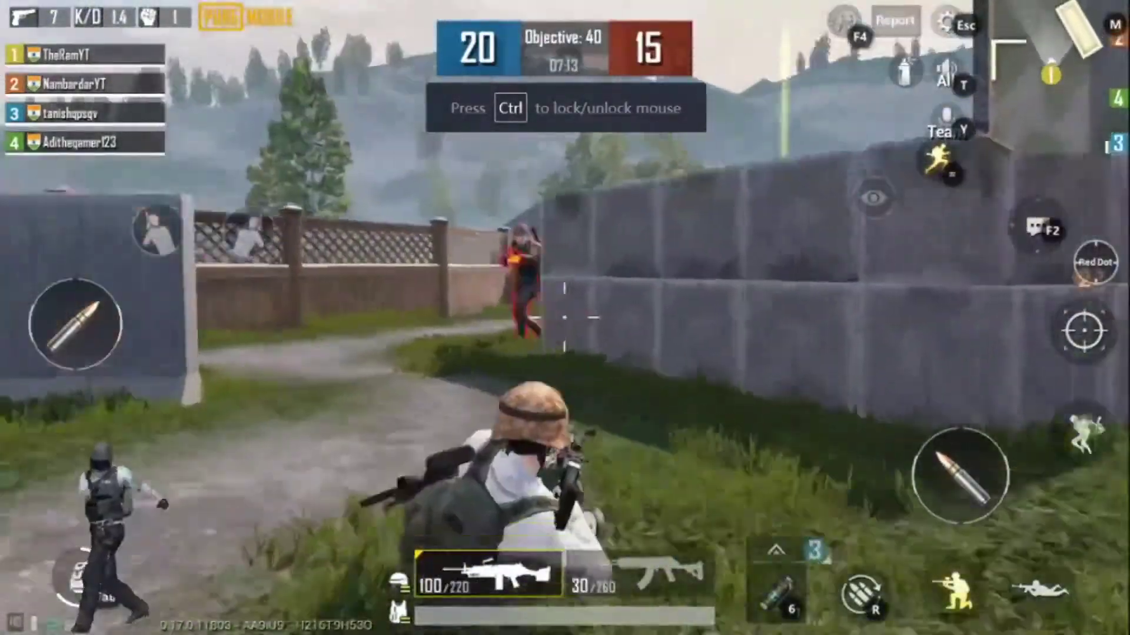
left_click(564, 318)
key("c")
Move along the stone blocks in cover and round their corner toward the warehouse.
key("w")
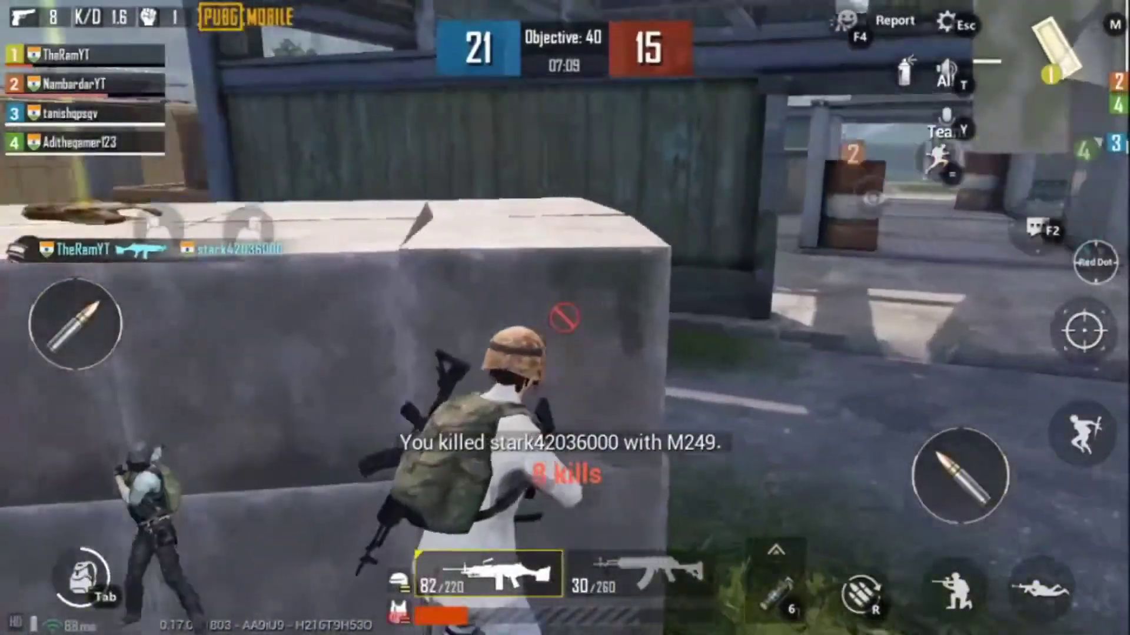
key("w")
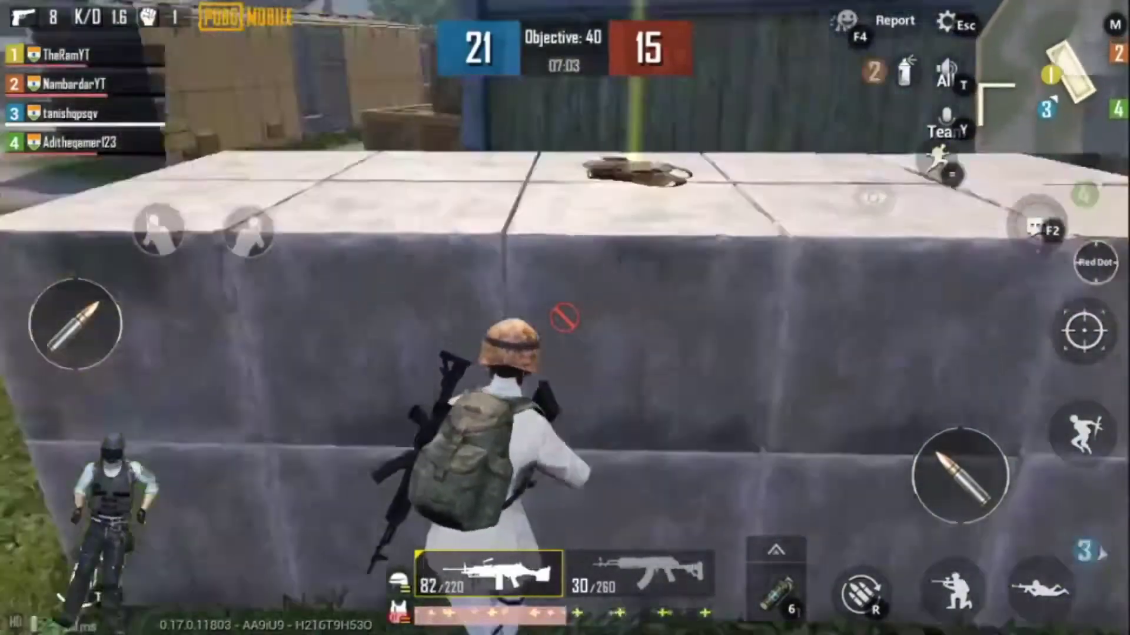
key("w")
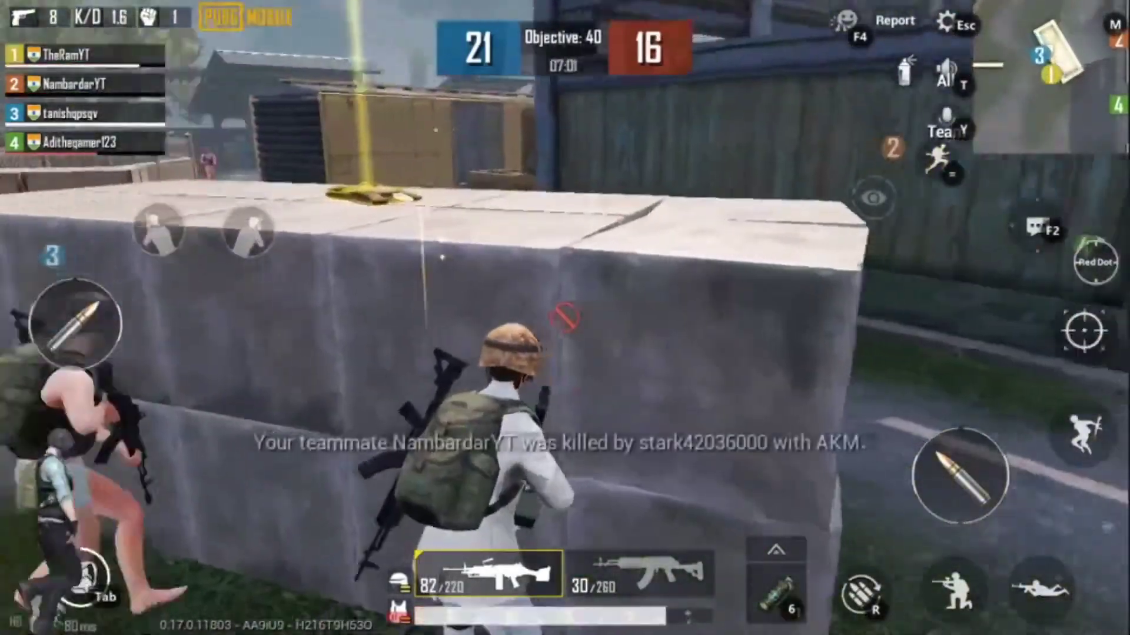
key("w")
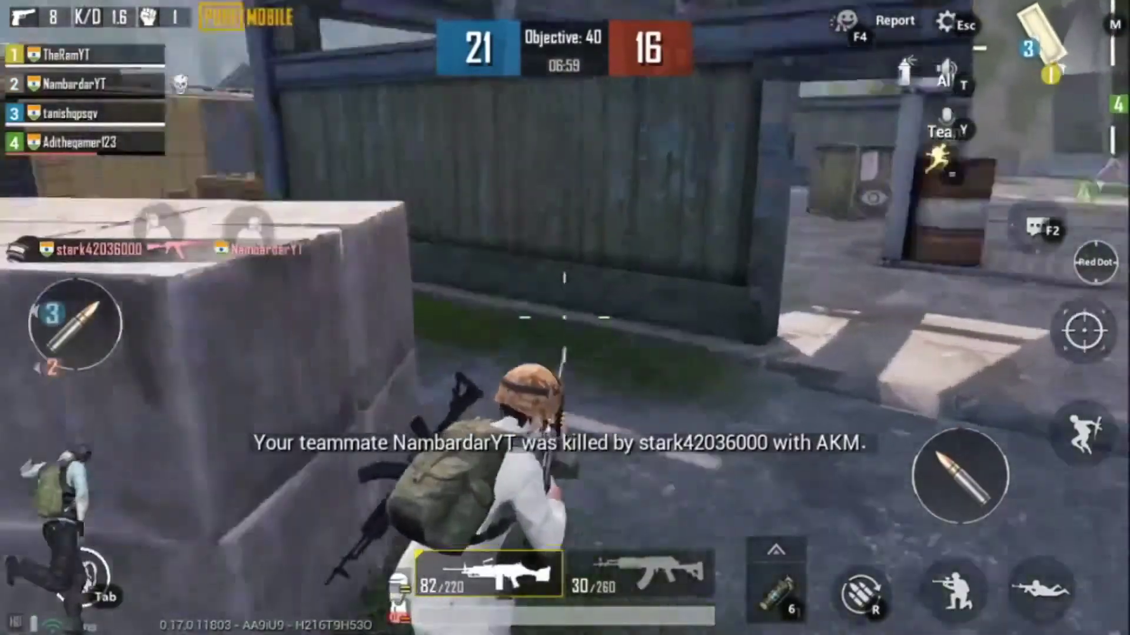
Aim down the M249's sight, shoot the enemy near the fence and crates, and keep advancing.
right_click(564, 318)
left_click(565, 318)
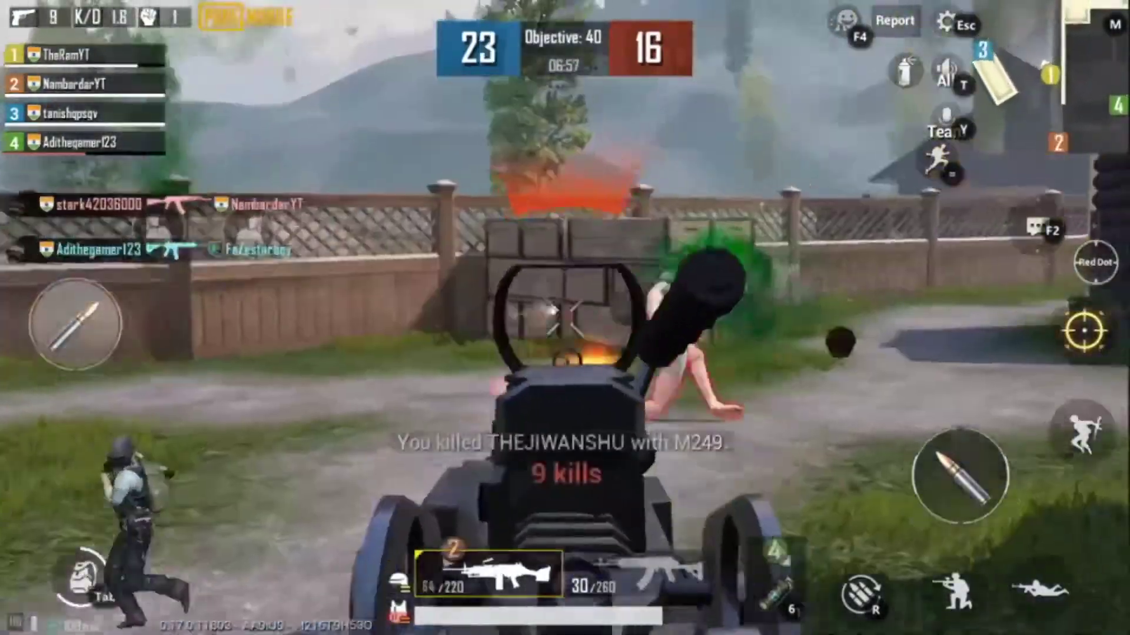
key("w")
key("w")
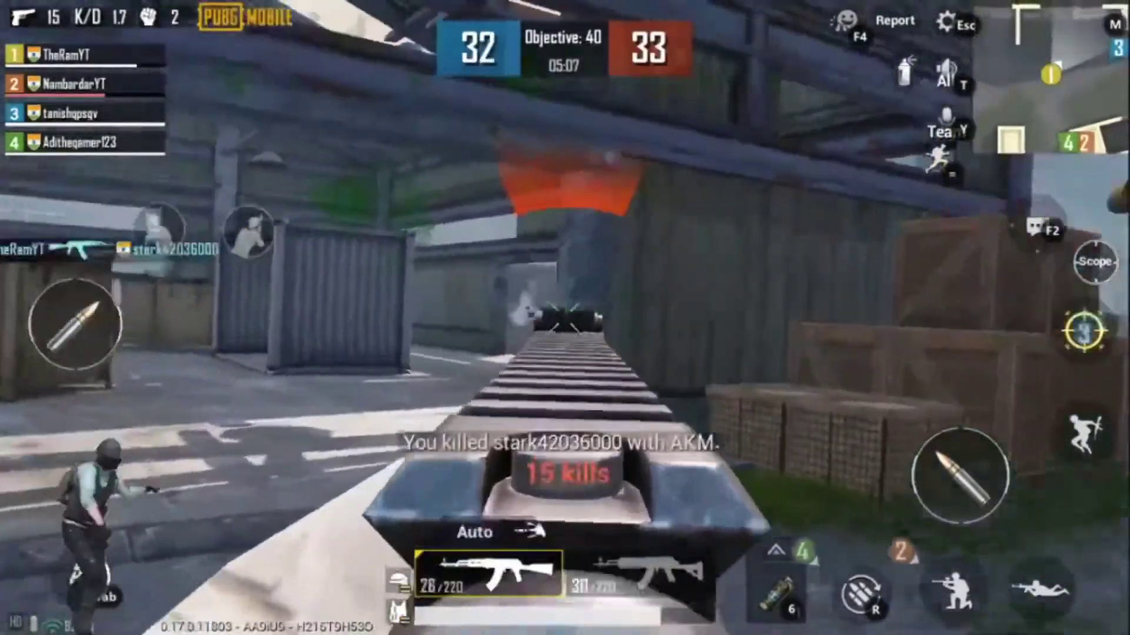
Stop aiming, reload the AKM, and run through the warehouse out toward the stone blocks.
right_click(564, 318)
key("r")
key("w")
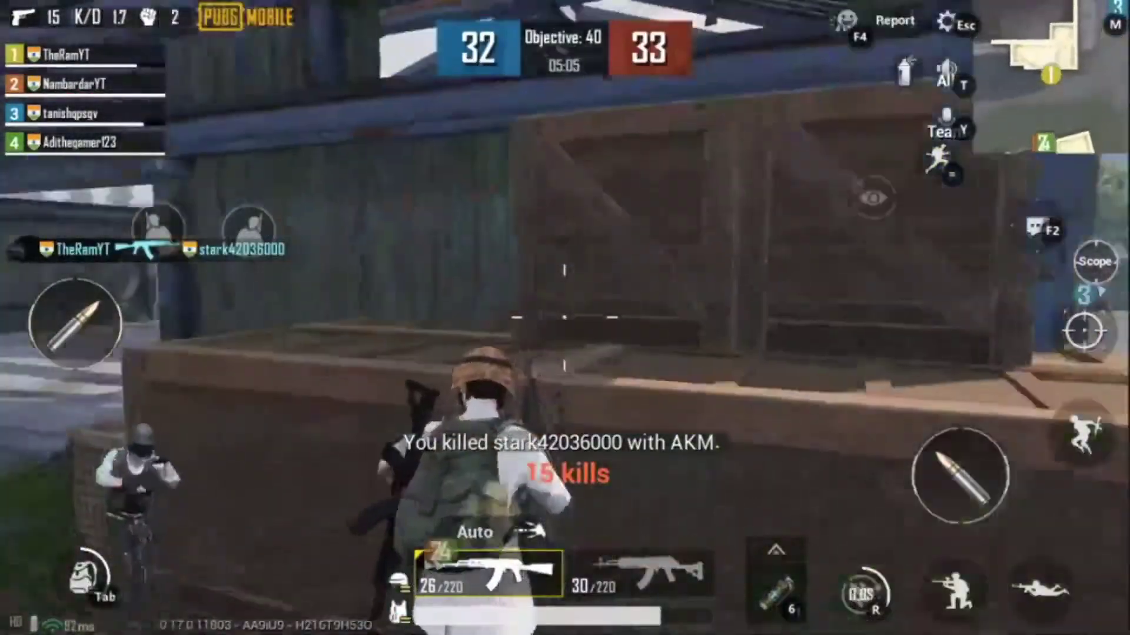
key("w")
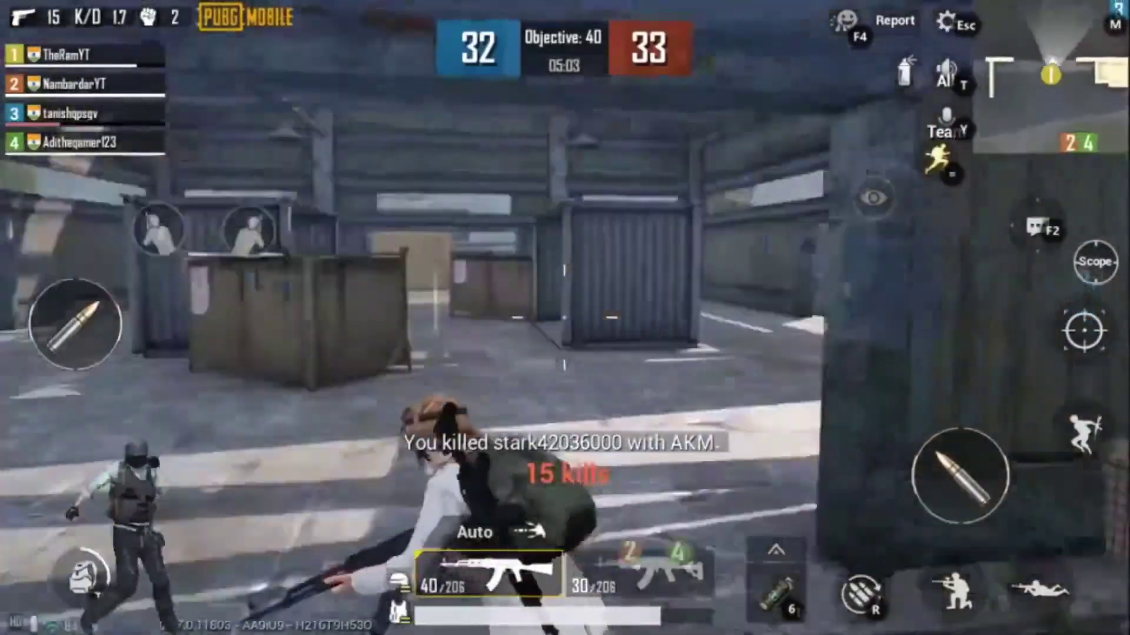
key("w")
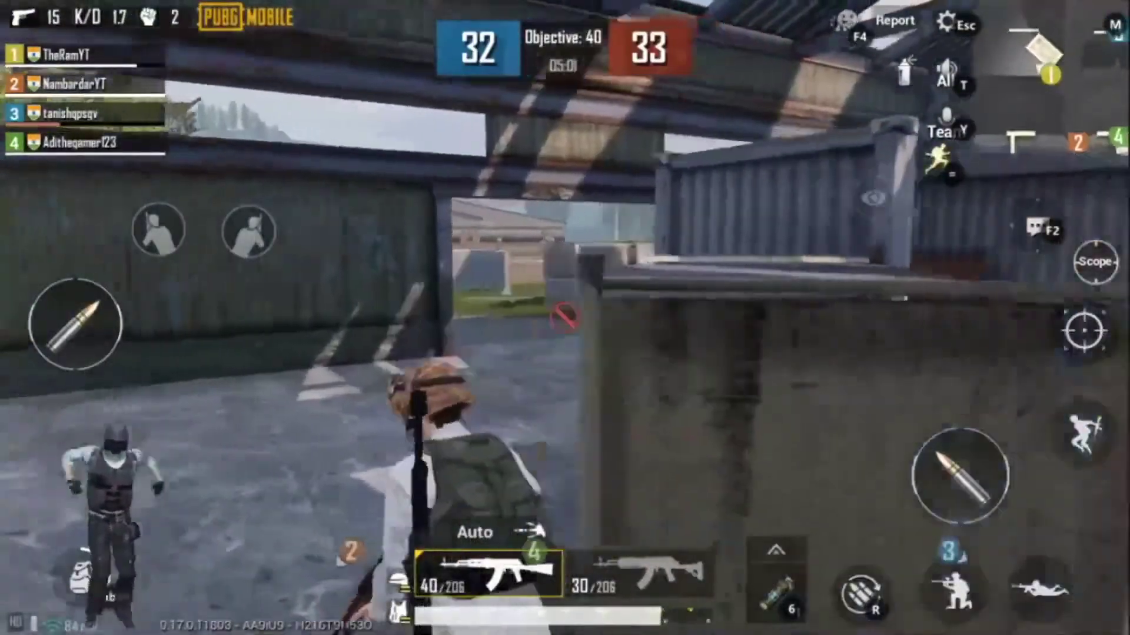
key("w")
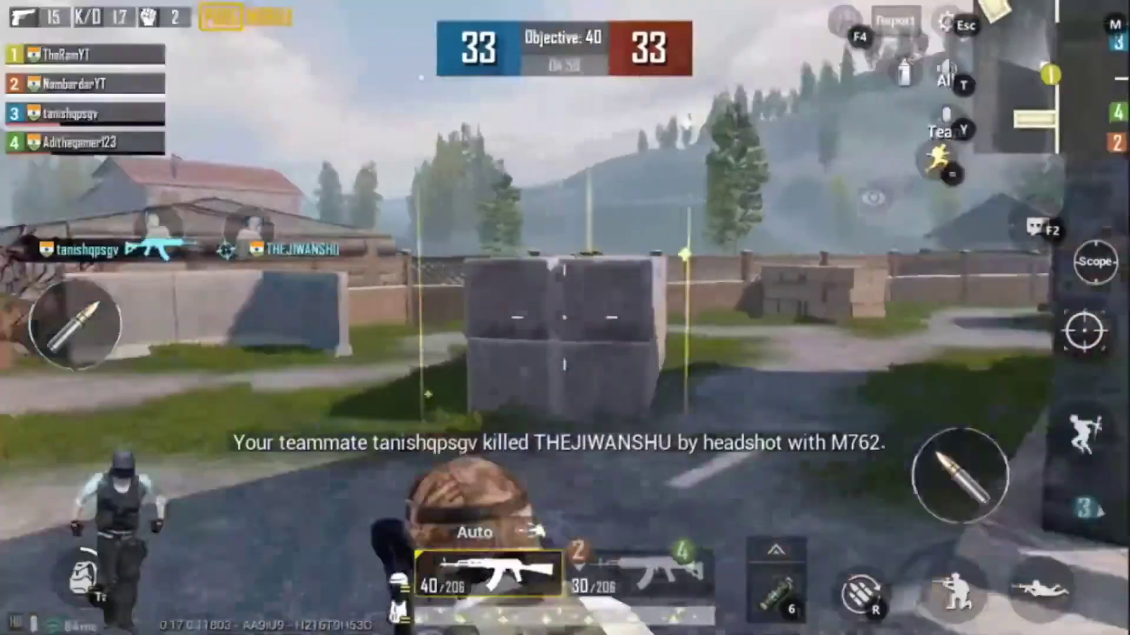
Advance around the outside of the warehouse, briefly aim the AKM down the path, and reload it.
key("w")
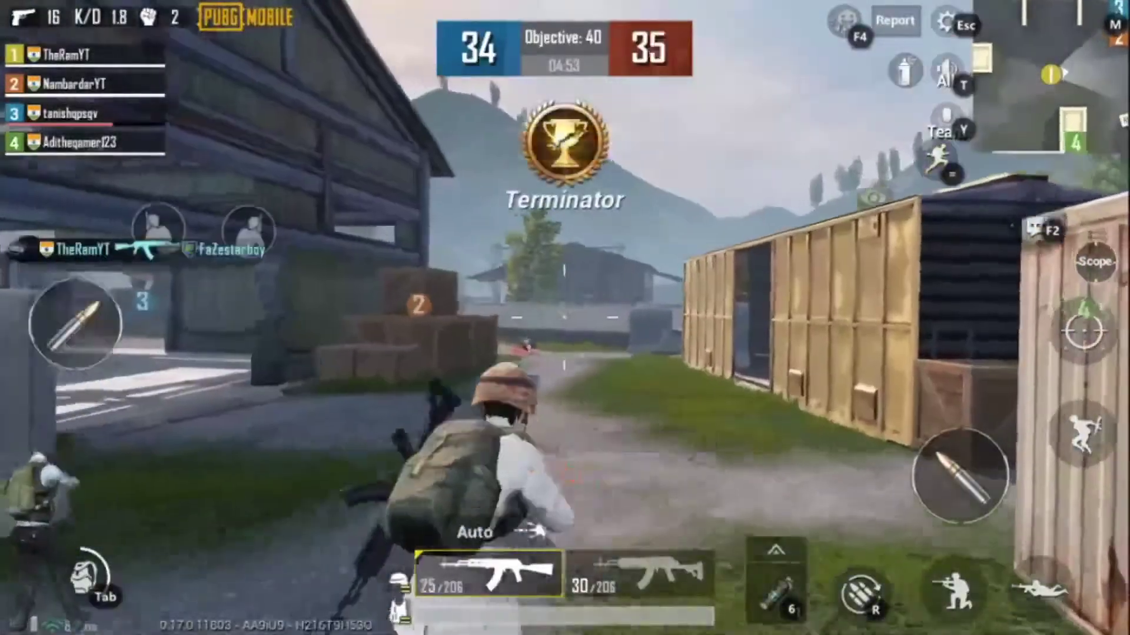
right_click(564, 318)
right_click(564, 318)
key("w")
key("r")
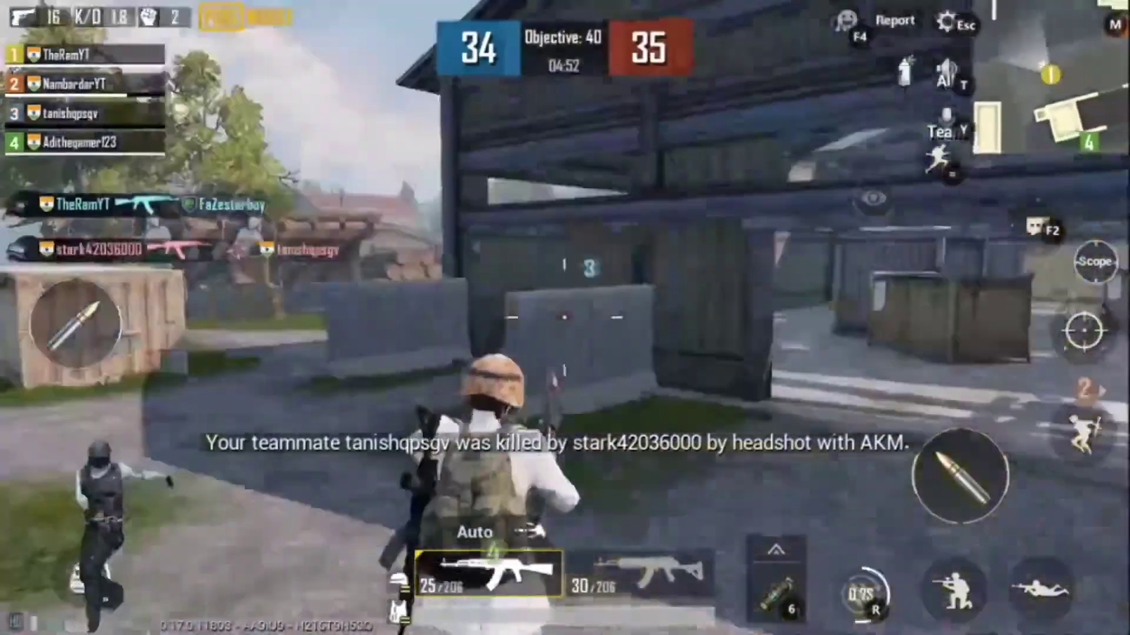